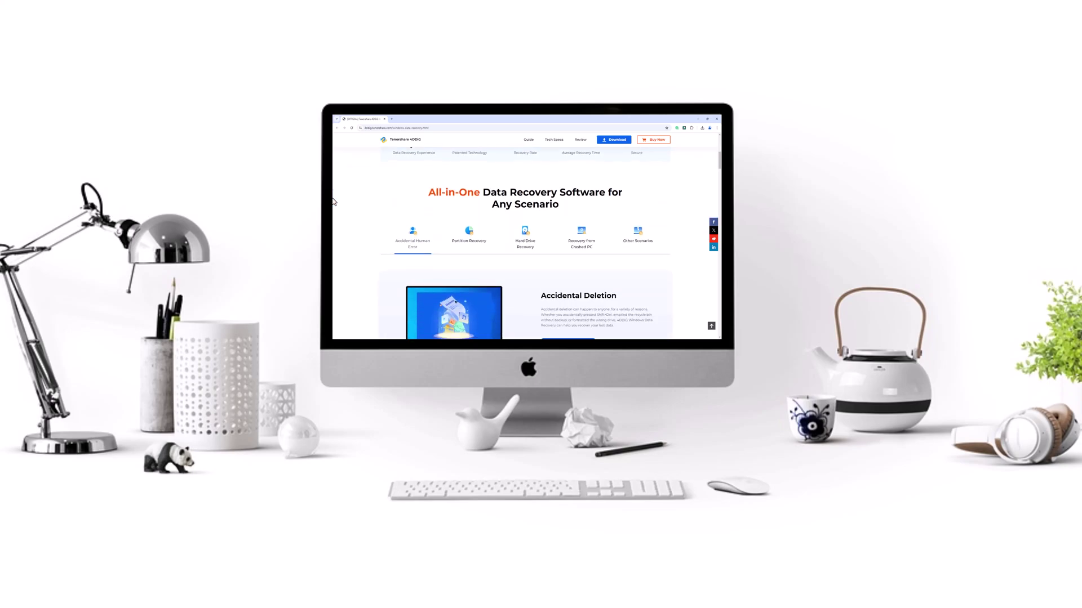
{"action": "scroll", "coordinate": [334, 202], "scroll_direction": "down", "scroll_amount": 1}
Browse the Unsave Documents, Malware Attacks, Hardware Damage and Power Outages scenario tabs.
{"action": "scroll", "coordinate": [333, 201], "scroll_direction": "down", "scroll_amount": 1}
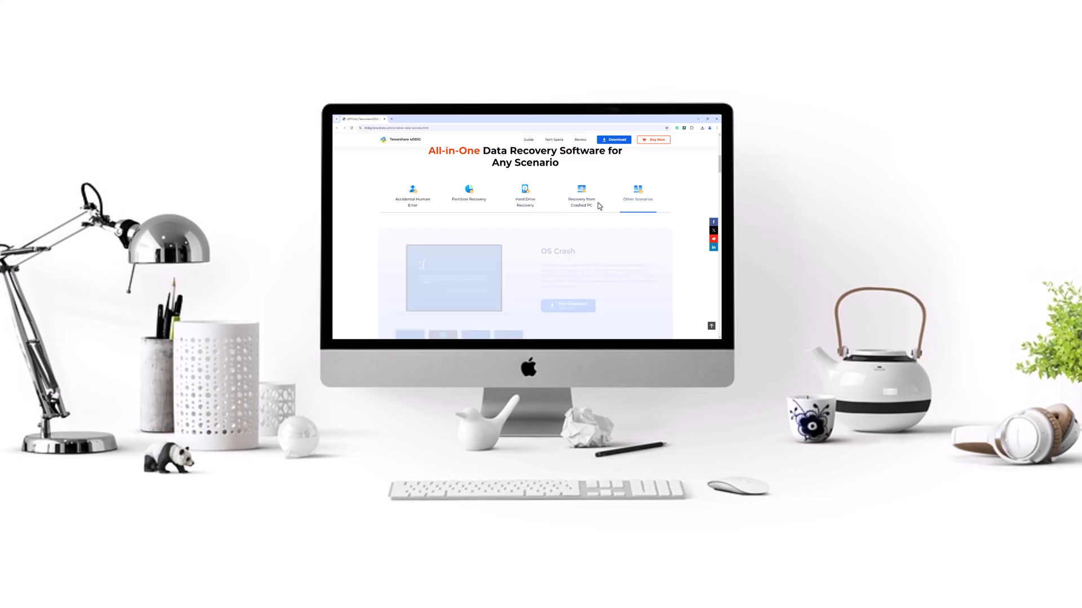
{"action": "scroll", "coordinate": [356, 208], "scroll_direction": "down", "scroll_amount": 2}
{"action": "scroll", "coordinate": [355, 208], "scroll_direction": "down", "scroll_amount": 1}
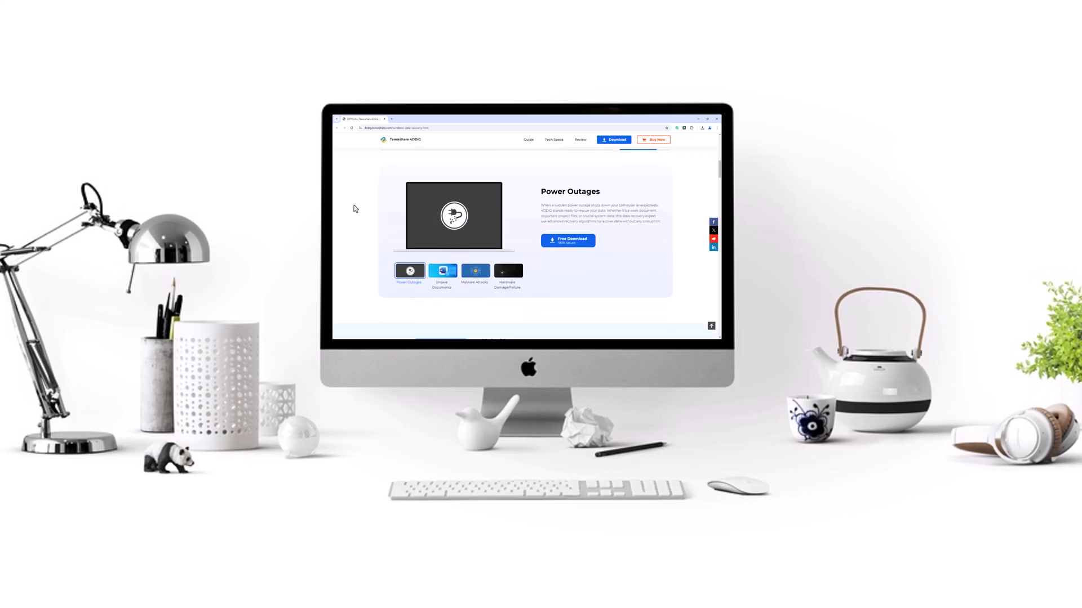
{"action": "scroll", "coordinate": [355, 209], "scroll_direction": "down", "scroll_amount": 1}
{"action": "scroll", "coordinate": [355, 209], "scroll_direction": "down", "scroll_amount": 1}
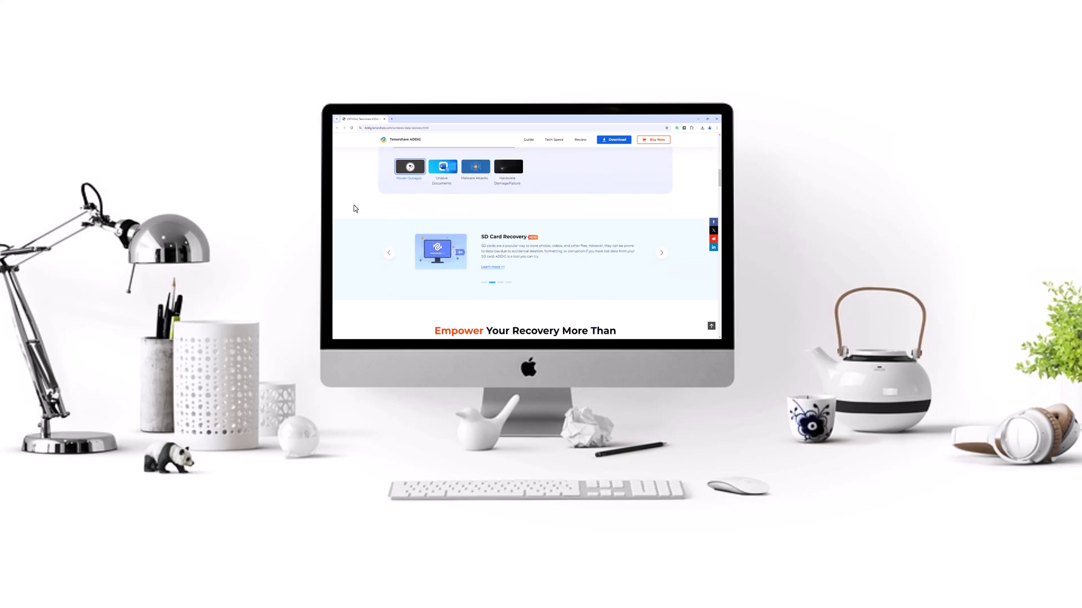
{"action": "scroll", "coordinate": [355, 209], "scroll_direction": "down", "scroll_amount": 1}
{"action": "scroll", "coordinate": [355, 208], "scroll_direction": "down", "scroll_amount": 1}
{"action": "scroll", "coordinate": [355, 208], "scroll_direction": "down", "scroll_amount": 1}
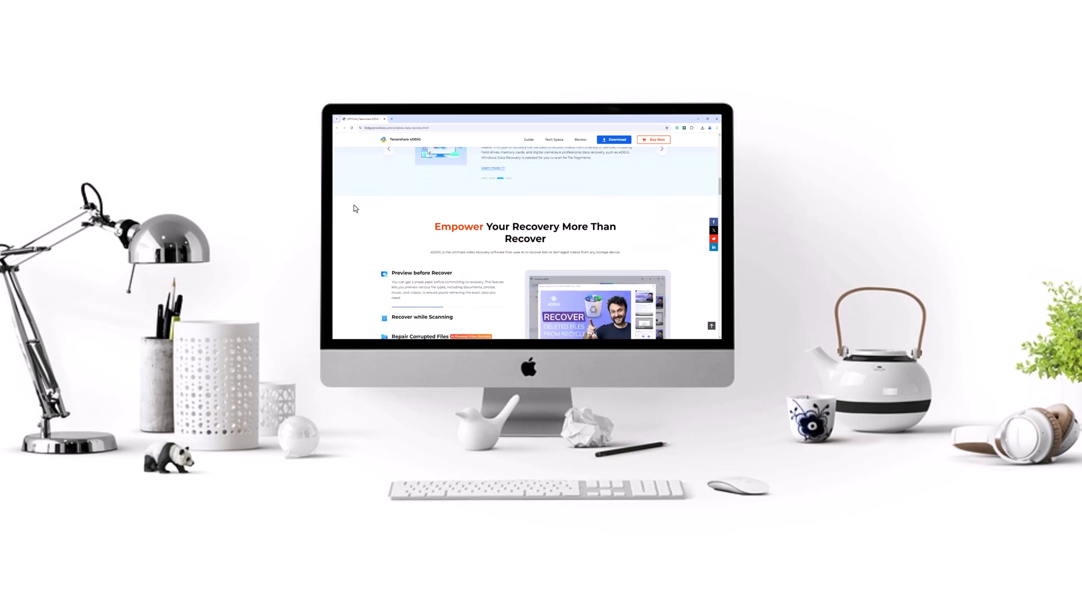
{"action": "scroll", "coordinate": [356, 208], "scroll_direction": "down", "scroll_amount": 1}
{"action": "scroll", "coordinate": [355, 208], "scroll_direction": "down", "scroll_amount": 1}
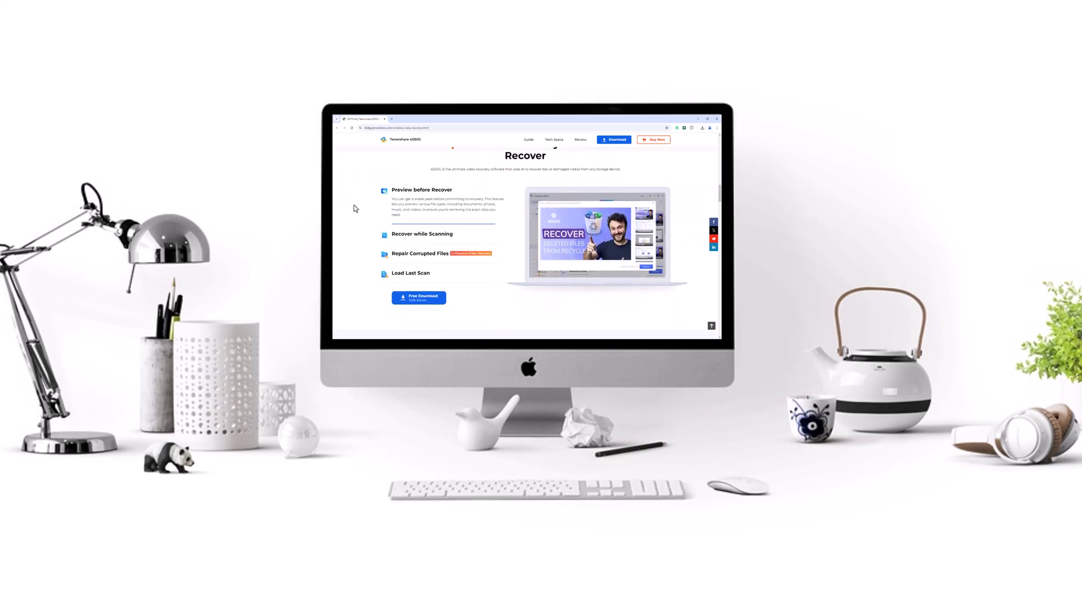
{"action": "scroll", "coordinate": [356, 208], "scroll_direction": "up", "scroll_amount": 1}
{"action": "scroll", "coordinate": [355, 209], "scroll_direction": "down", "scroll_amount": 2}
{"action": "scroll", "coordinate": [355, 209], "scroll_direction": "down", "scroll_amount": 1}
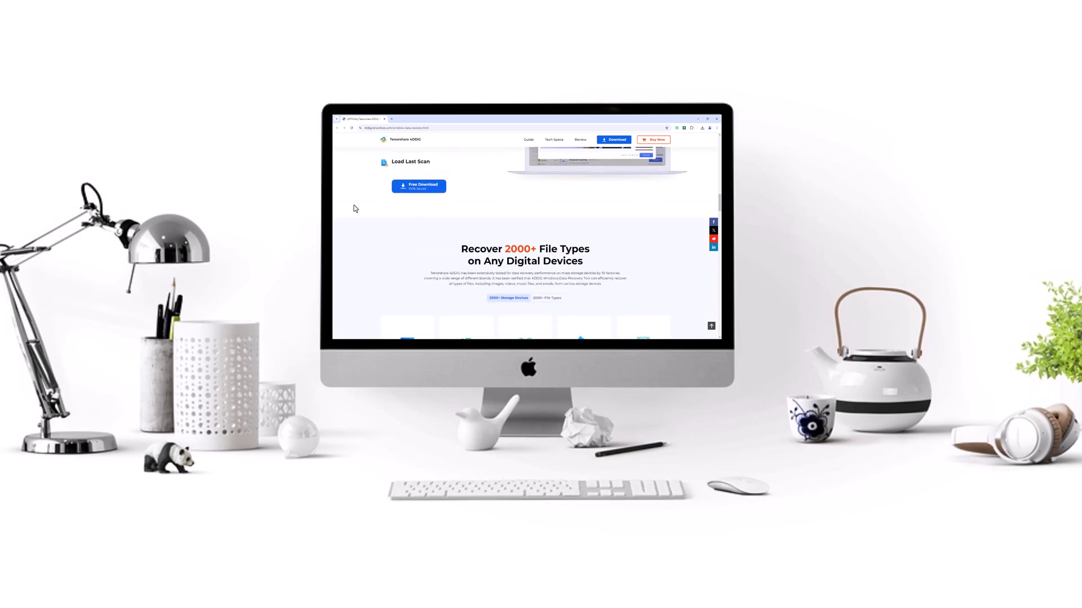
{"action": "scroll", "coordinate": [356, 208], "scroll_direction": "down", "scroll_amount": 1}
{"action": "scroll", "coordinate": [356, 208], "scroll_direction": "down", "scroll_amount": 1}
{"action": "scroll", "coordinate": [355, 208], "scroll_direction": "down", "scroll_amount": 1}
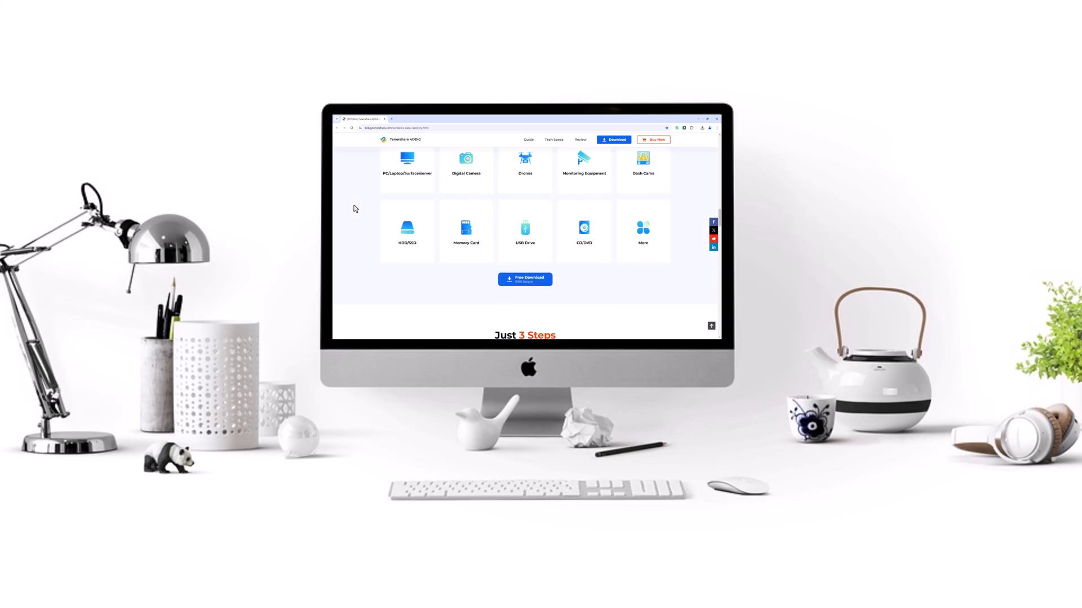
{"action": "scroll", "coordinate": [355, 208], "scroll_direction": "down", "scroll_amount": 1}
{"action": "scroll", "coordinate": [355, 208], "scroll_direction": "down", "scroll_amount": 1}
{"action": "scroll", "coordinate": [355, 209], "scroll_direction": "down", "scroll_amount": 1}
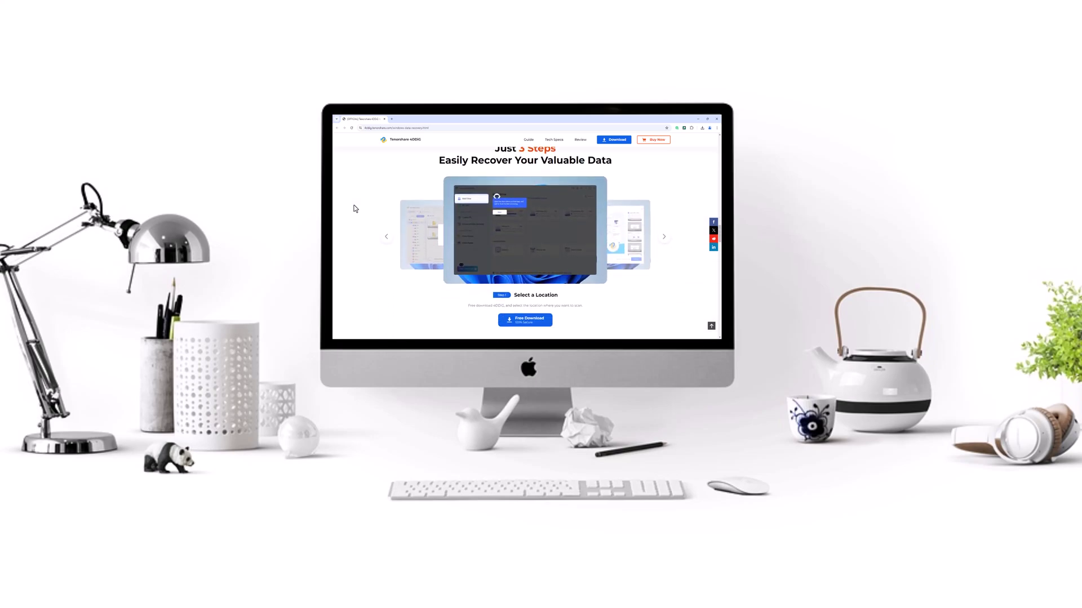
{"action": "scroll", "coordinate": [356, 209], "scroll_direction": "down", "scroll_amount": 1}
{"action": "scroll", "coordinate": [355, 208], "scroll_direction": "down", "scroll_amount": 1}
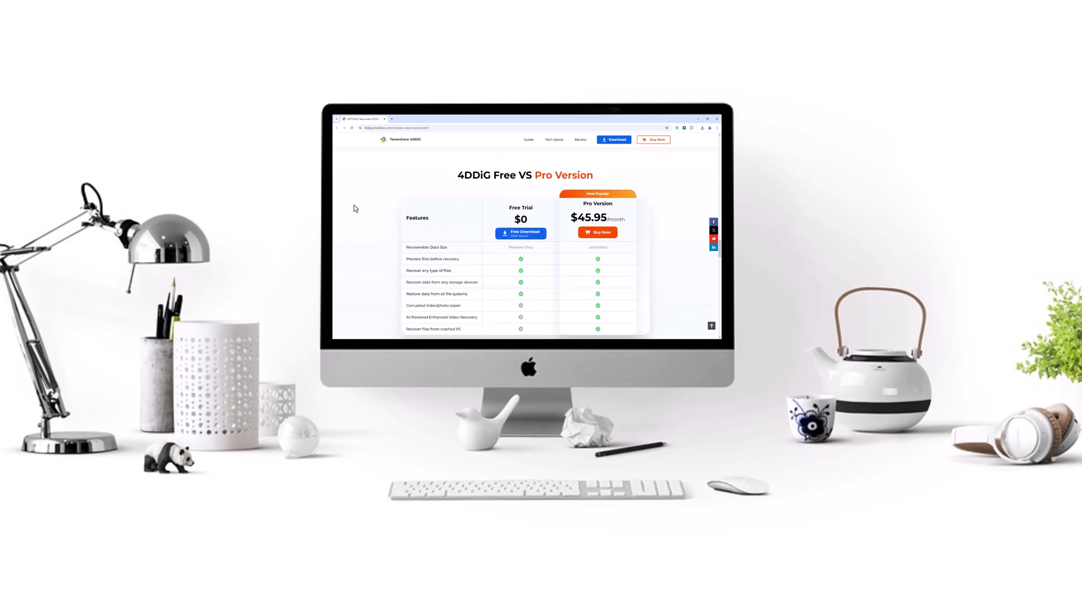
{"action": "scroll", "coordinate": [356, 208], "scroll_direction": "down", "scroll_amount": 1}
{"action": "scroll", "coordinate": [355, 209], "scroll_direction": "down", "scroll_amount": 1}
{"action": "scroll", "coordinate": [356, 208], "scroll_direction": "down", "scroll_amount": 2}
{"action": "scroll", "coordinate": [356, 209], "scroll_direction": "down", "scroll_amount": 1}
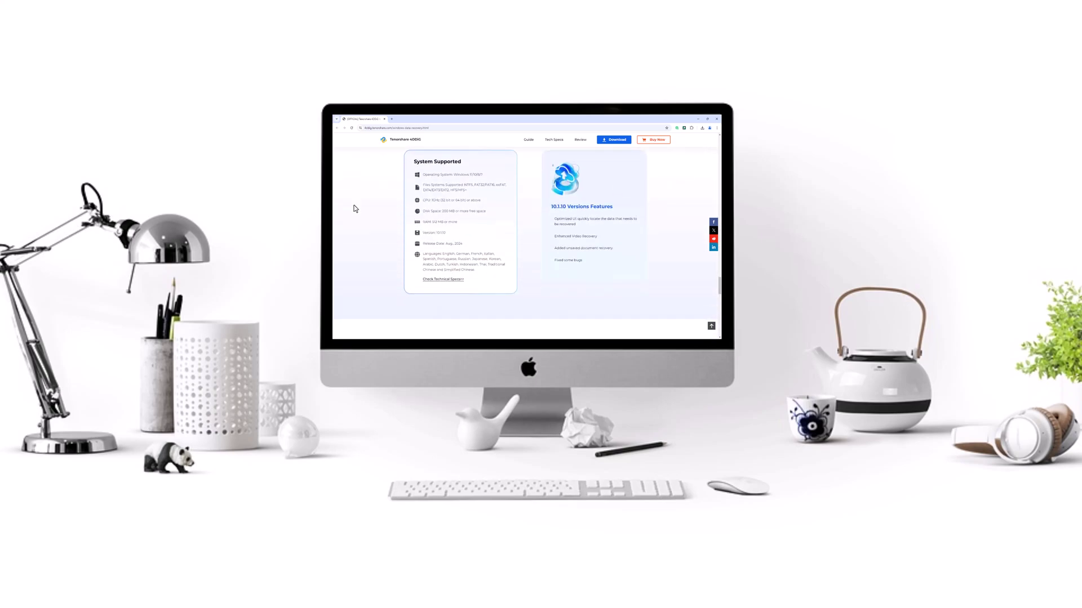
{"action": "scroll", "coordinate": [355, 208], "scroll_direction": "down", "scroll_amount": 2}
{"action": "scroll", "coordinate": [356, 209], "scroll_direction": "down", "scroll_amount": 1}
{"action": "scroll", "coordinate": [355, 209], "scroll_direction": "down", "scroll_amount": 1}
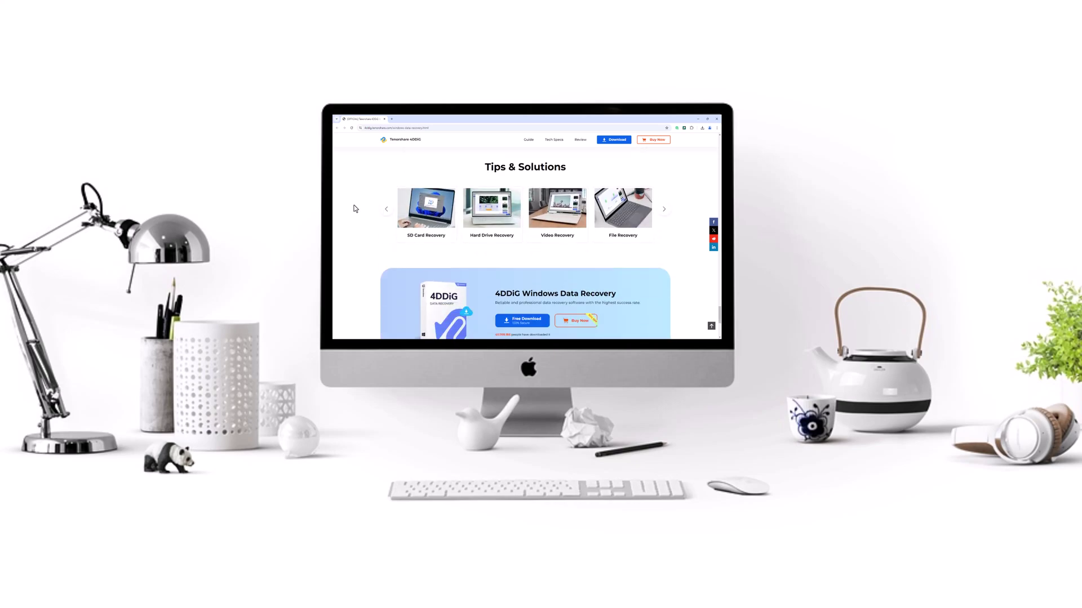
{"action": "scroll", "coordinate": [355, 209], "scroll_direction": "down", "scroll_amount": 2}
{"action": "scroll", "coordinate": [355, 209], "scroll_direction": "down", "scroll_amount": 1}
{"action": "scroll", "coordinate": [355, 208], "scroll_direction": "up", "scroll_amount": 3}
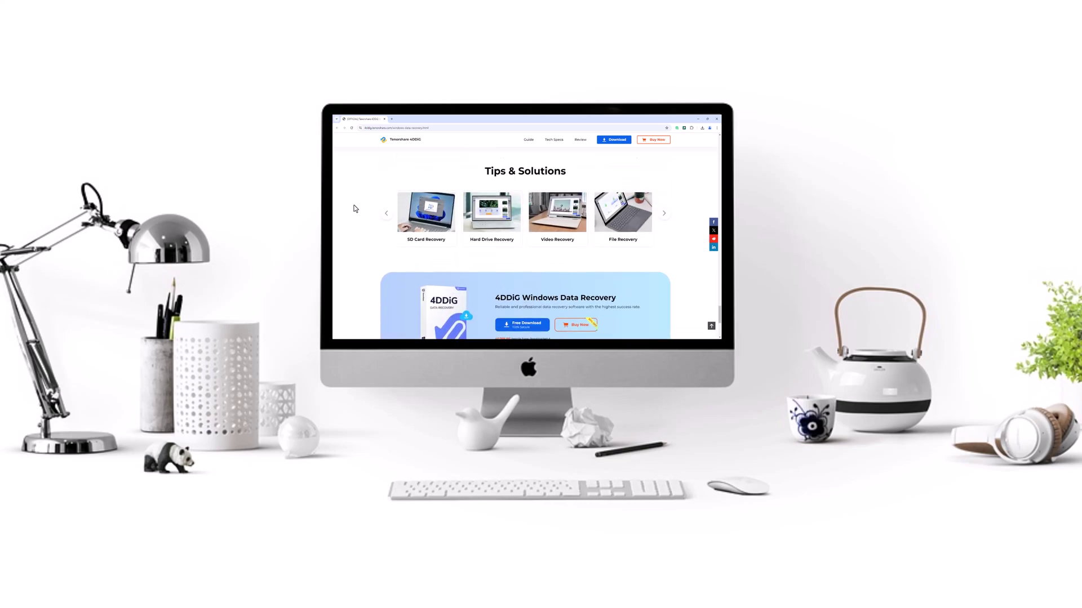
{"action": "scroll", "coordinate": [355, 209], "scroll_direction": "up", "scroll_amount": 2}
{"action": "scroll", "coordinate": [355, 208], "scroll_direction": "up", "scroll_amount": 2}
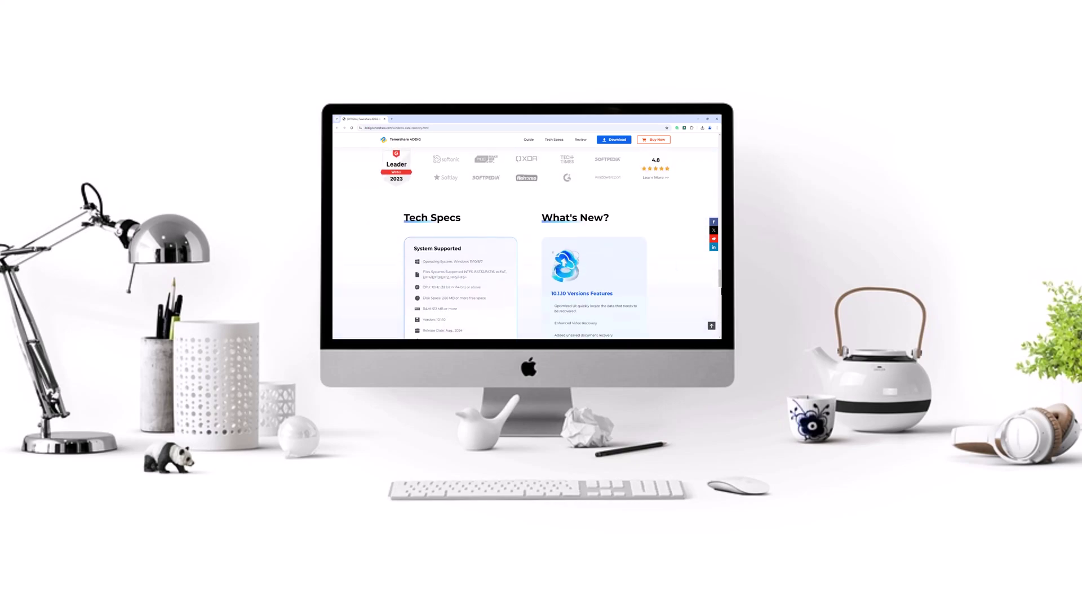
{"action": "scroll", "coordinate": [527, 242], "scroll_direction": "up", "scroll_amount": 2}
{"action": "scroll", "coordinate": [526, 242], "scroll_direction": "up", "scroll_amount": 3}
{"action": "scroll", "coordinate": [527, 242], "scroll_direction": "up", "scroll_amount": 3}
{"action": "scroll", "coordinate": [526, 242], "scroll_direction": "up", "scroll_amount": 3}
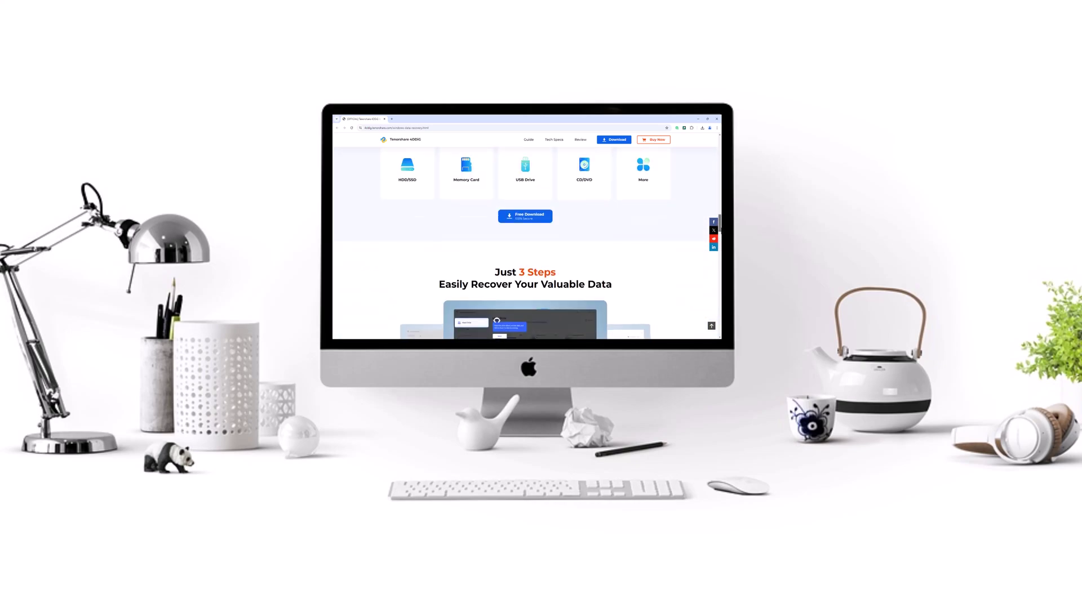
{"action": "scroll", "coordinate": [526, 243], "scroll_direction": "up", "scroll_amount": 2}
{"action": "scroll", "coordinate": [527, 243], "scroll_direction": "up", "scroll_amount": 3}
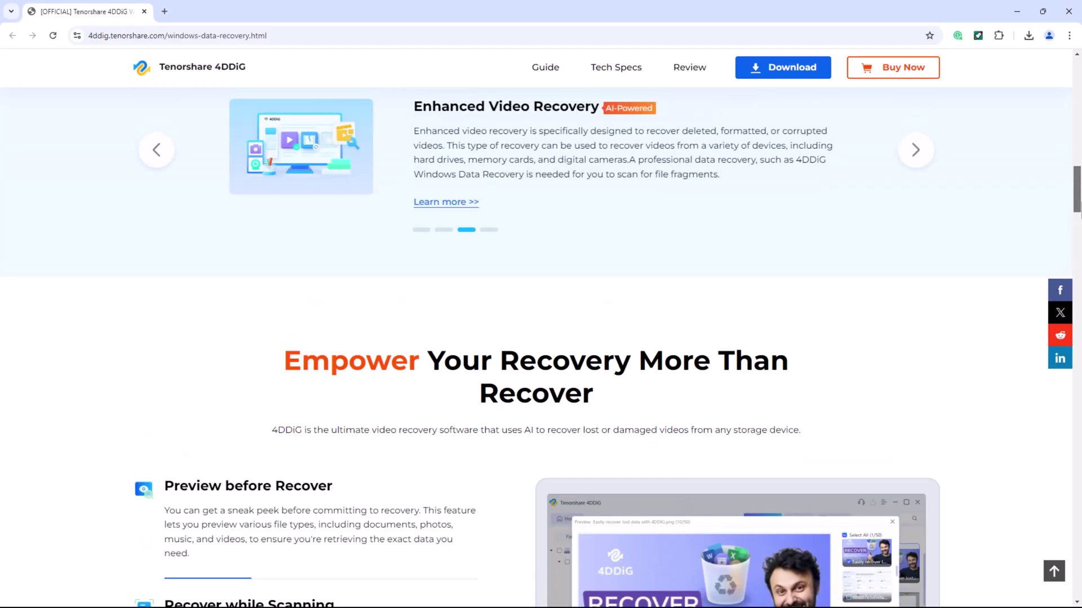
{"action": "scroll", "coordinate": [541, 304], "scroll_direction": "up", "scroll_amount": 2}
{"action": "left_click_drag", "start_coordinate": [1079, 192], "coordinate": [1079, 104]}
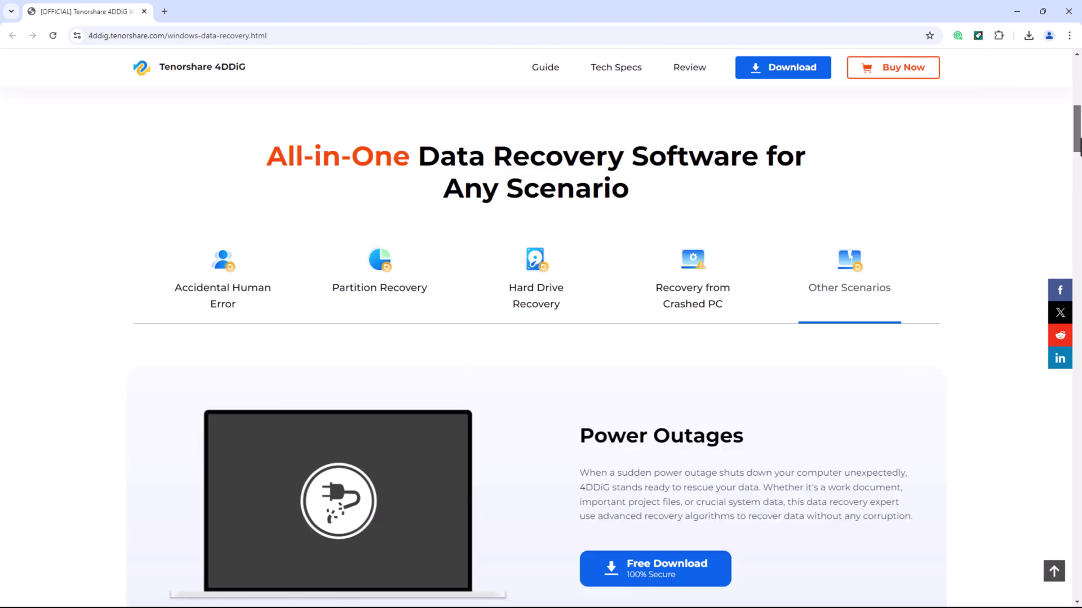
{"action": "left_click_drag", "start_coordinate": [1078, 85], "coordinate": [1079, 164]}
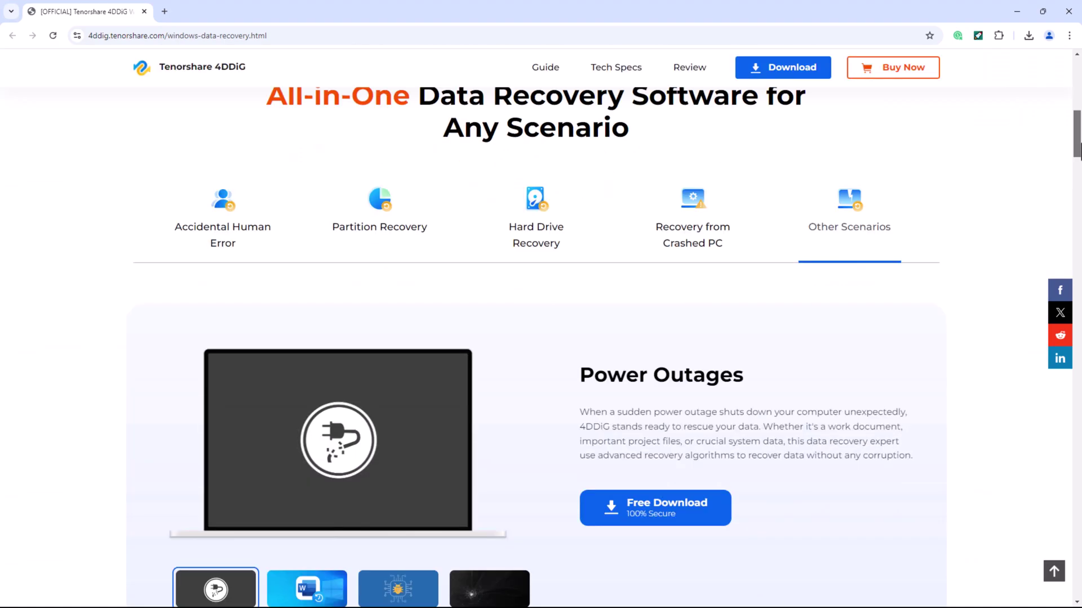
{"action": "left_click", "coordinate": [307, 459]}
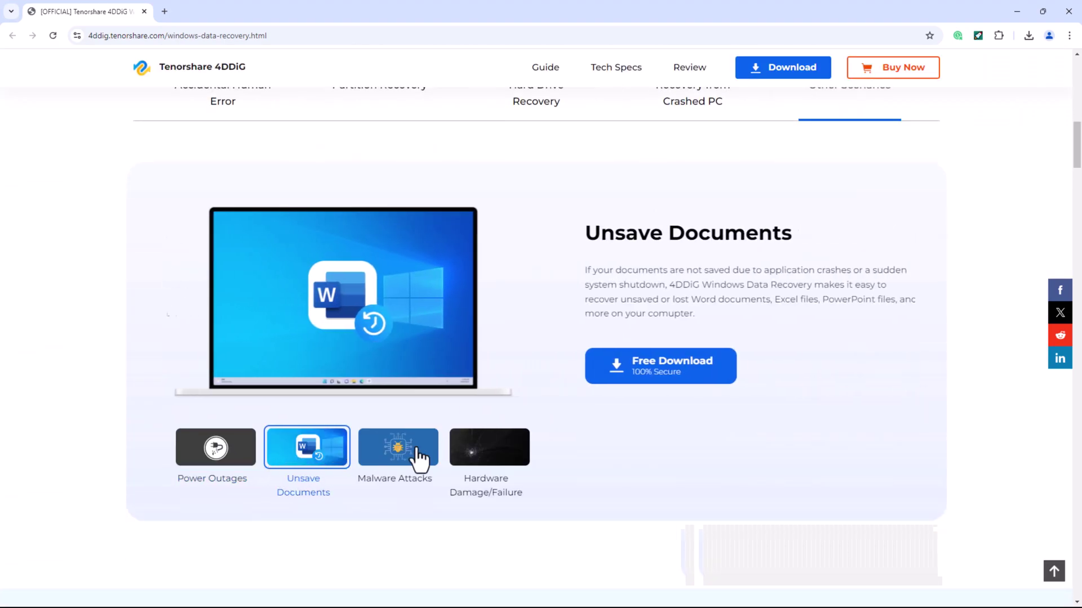
{"action": "left_click", "coordinate": [417, 459]}
{"action": "left_click", "coordinate": [504, 453]}
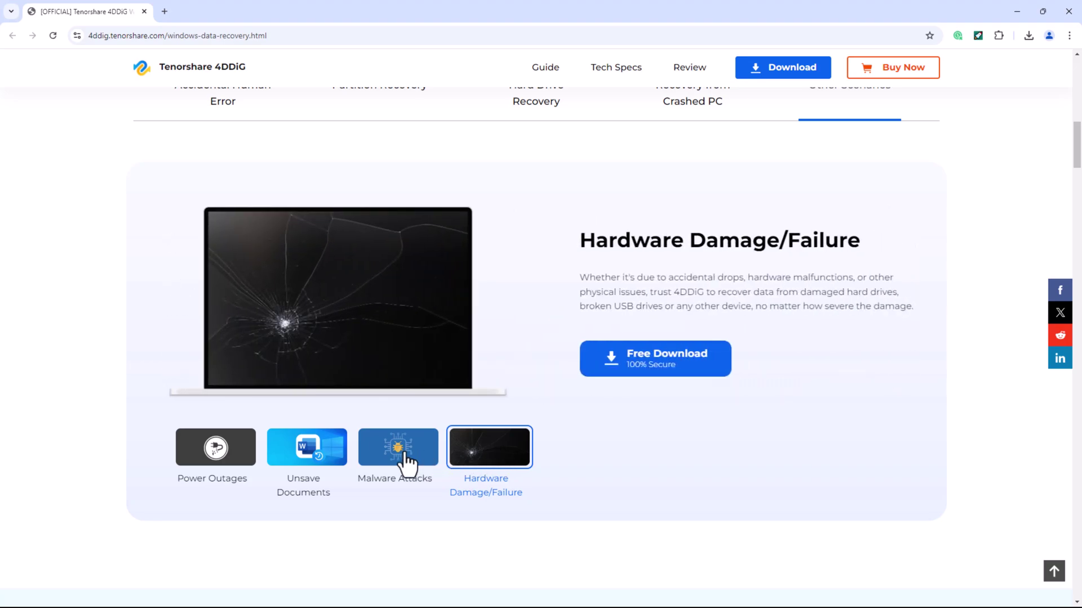
{"action": "left_click", "coordinate": [225, 459]}
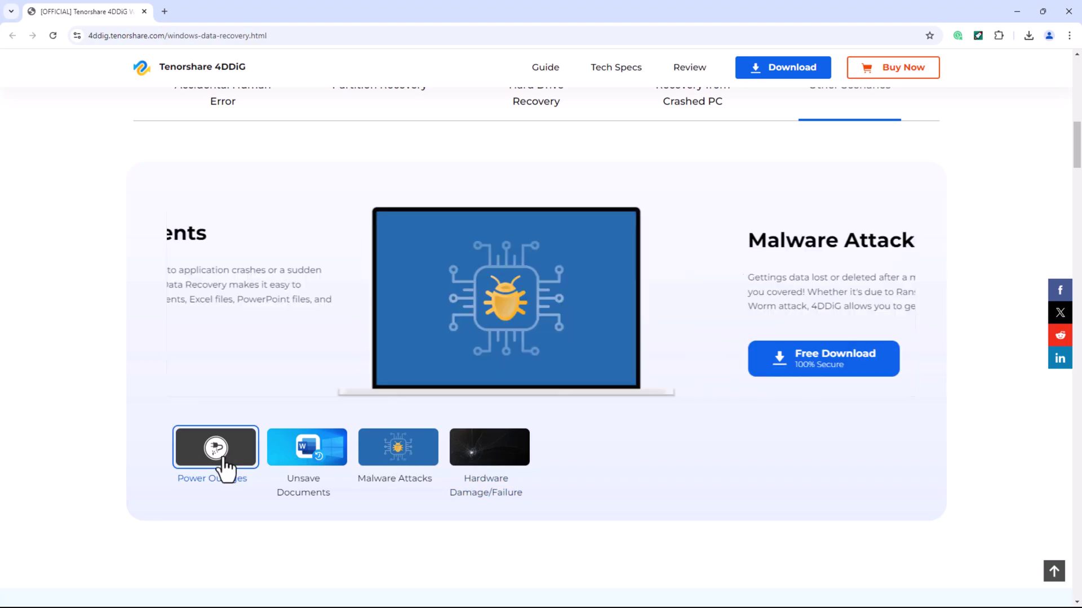
Show the Crashed PC, Hard Drive, Partition, then Accidental Deletion scenario details.
{"action": "scroll", "coordinate": [420, 428], "scroll_direction": "up", "scroll_amount": 4}
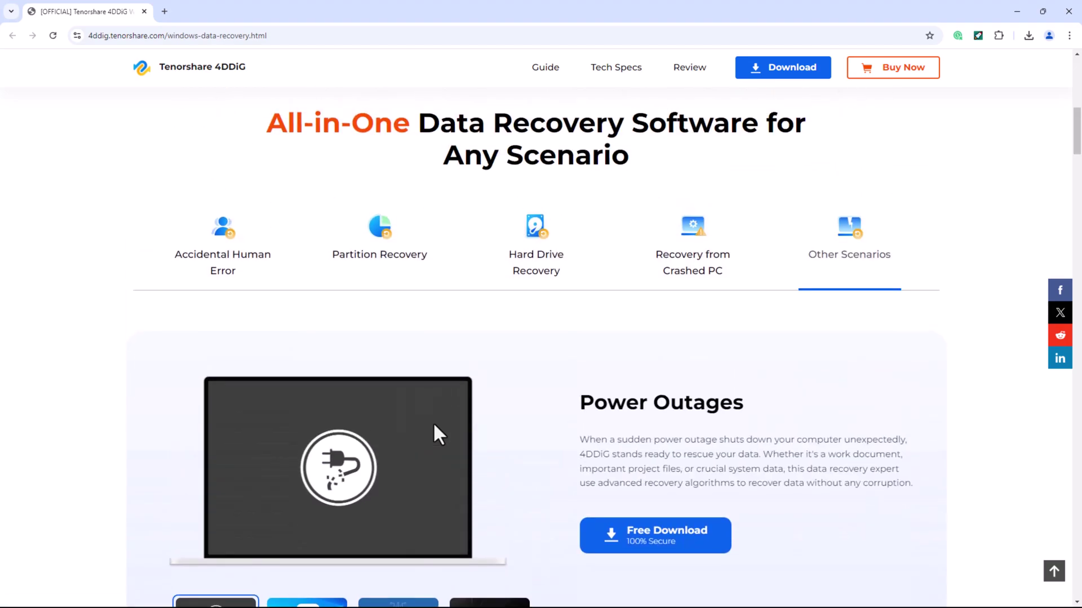
{"action": "left_click", "coordinate": [544, 324]}
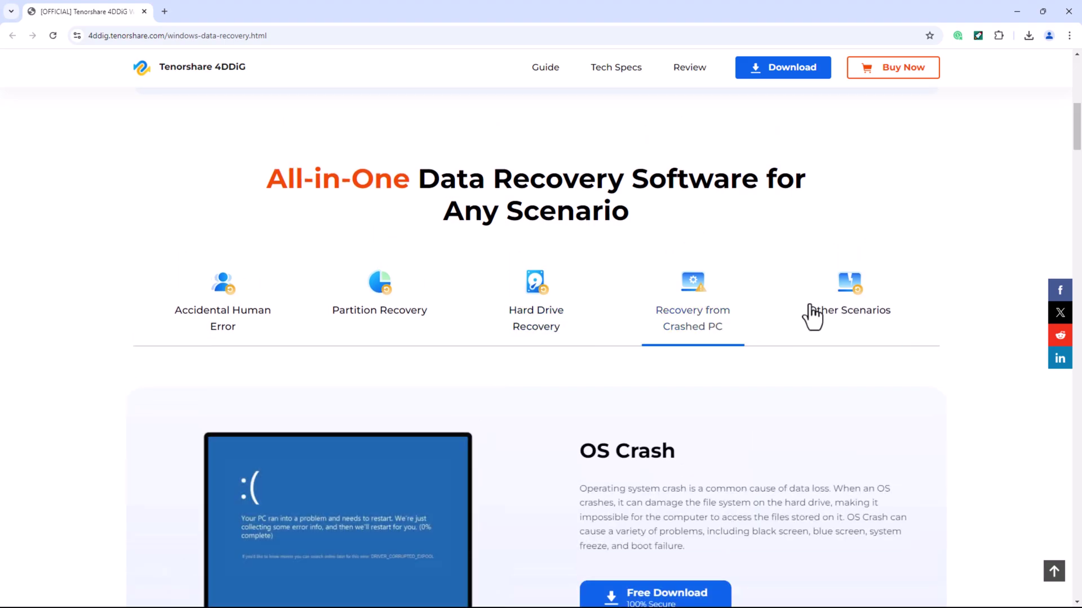
{"action": "left_click", "coordinate": [850, 315]}
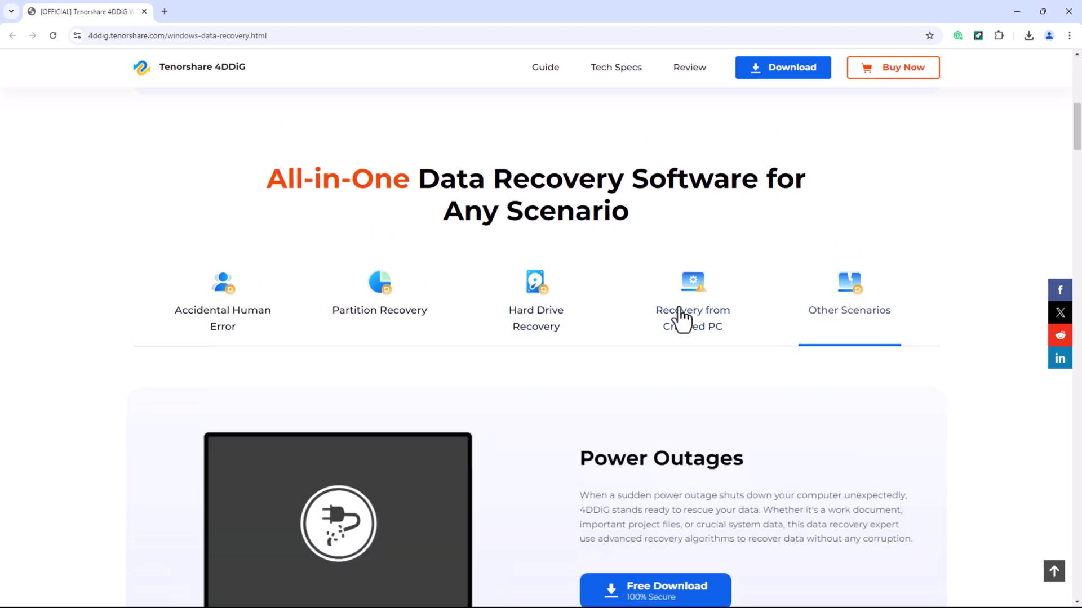
{"action": "left_click", "coordinate": [548, 318]}
{"action": "left_click", "coordinate": [360, 309]}
{"action": "left_click", "coordinate": [239, 302]}
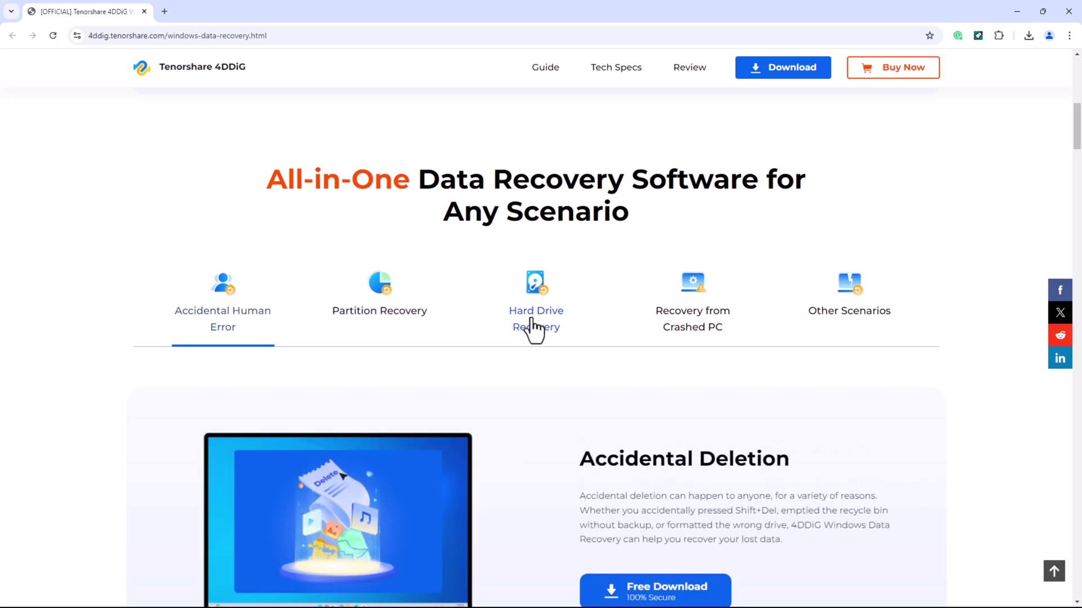
{"action": "scroll", "coordinate": [532, 325], "scroll_direction": "up", "scroll_amount": 5}
{"action": "scroll", "coordinate": [532, 319], "scroll_direction": "up", "scroll_amount": 3}
Scroll to the page top so the Support list shows User Guide and YouTube channel.
{"action": "scroll", "coordinate": [532, 319], "scroll_direction": "up", "scroll_amount": 3}
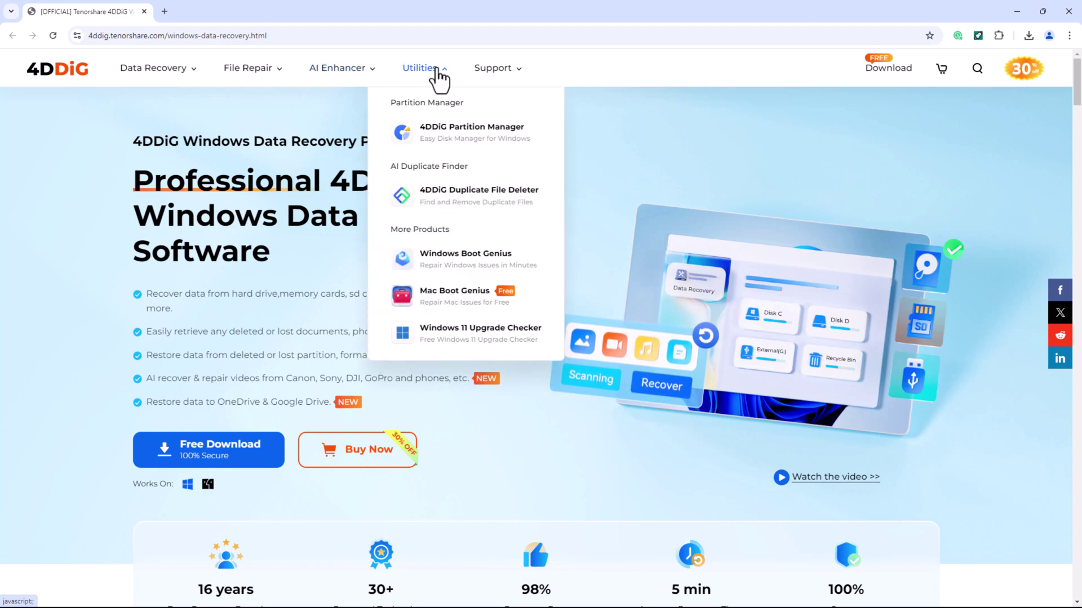
{"action": "mouse_move", "coordinate": [496, 68]}
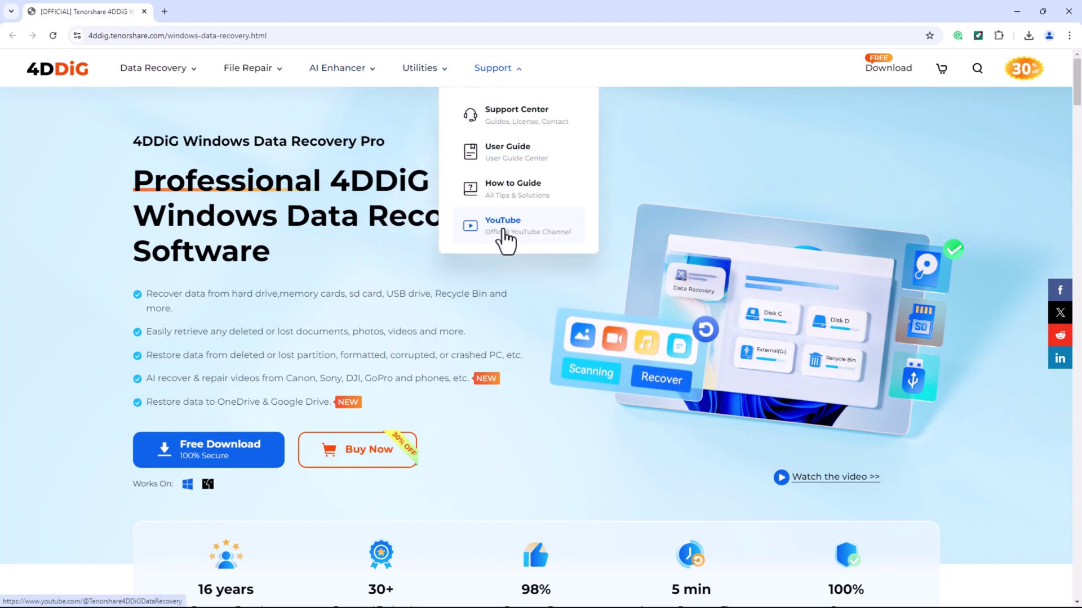
Scroll through the supported storage devices, highlighting the 2000+ Storage Devices and File Types labels.
{"action": "scroll", "coordinate": [611, 332], "scroll_direction": "down", "scroll_amount": 8}
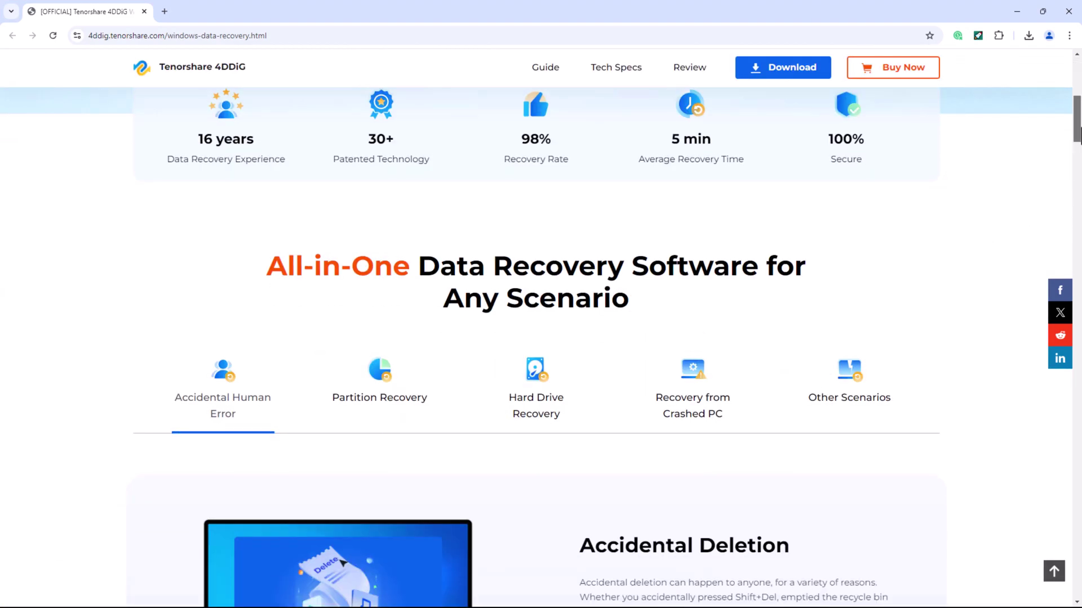
{"action": "left_click_drag", "start_coordinate": [1077, 135], "coordinate": [1078, 290]}
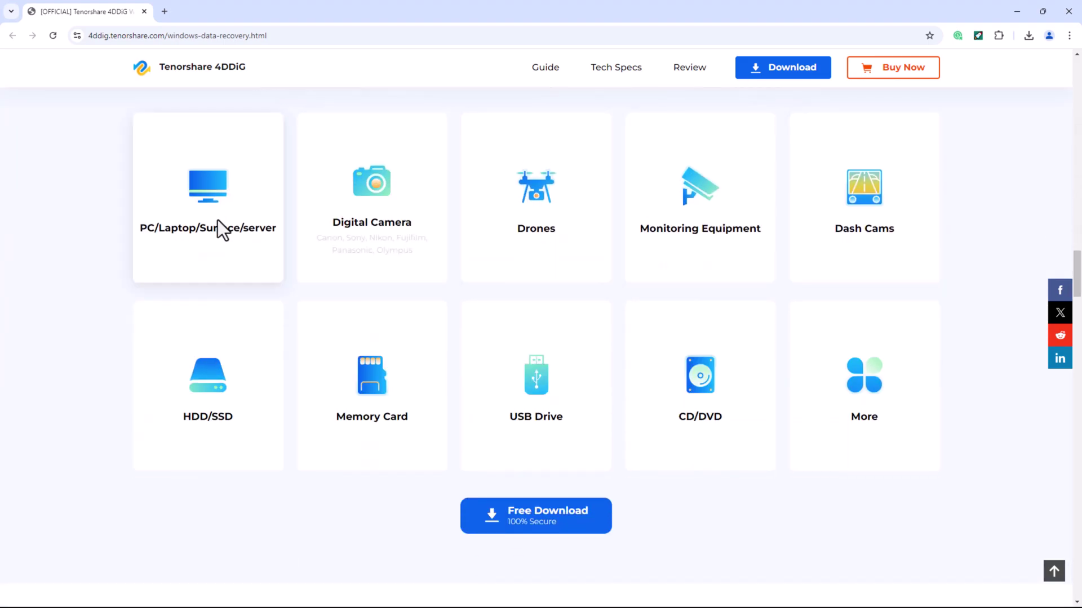
{"action": "scroll", "coordinate": [15, 248], "scroll_direction": "up", "scroll_amount": 3}
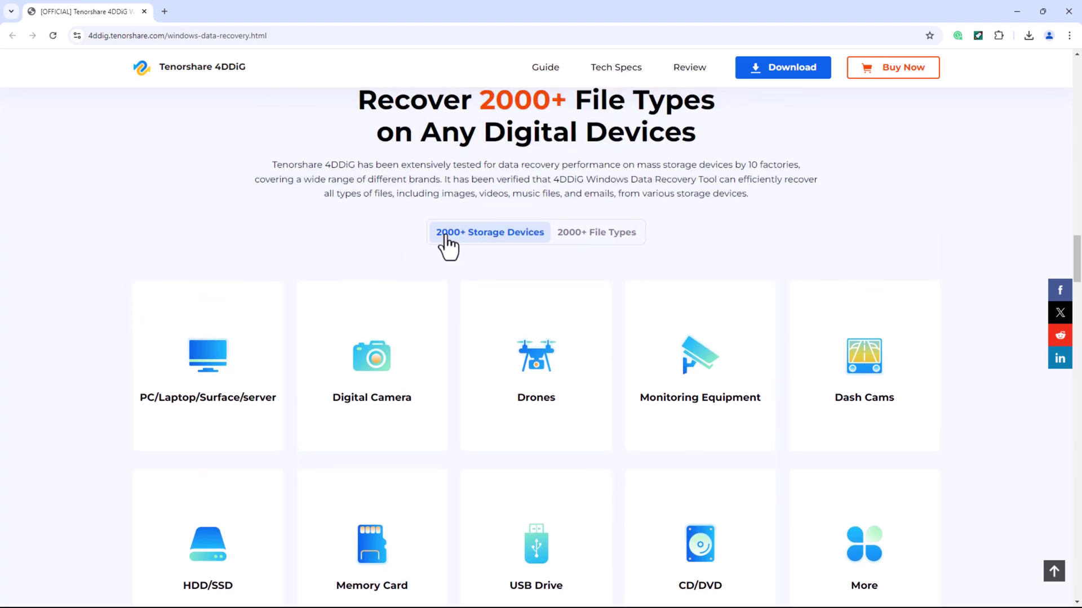
{"action": "left_click_drag", "start_coordinate": [419, 237], "coordinate": [661, 234]}
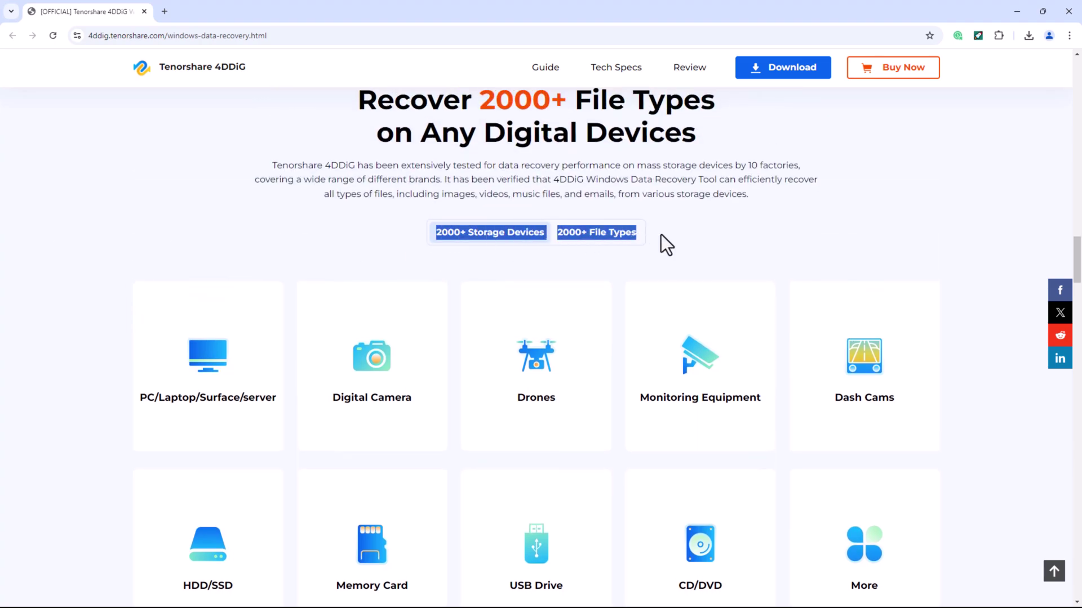
{"action": "scroll", "coordinate": [3, 271], "scroll_direction": "down", "scroll_amount": 2}
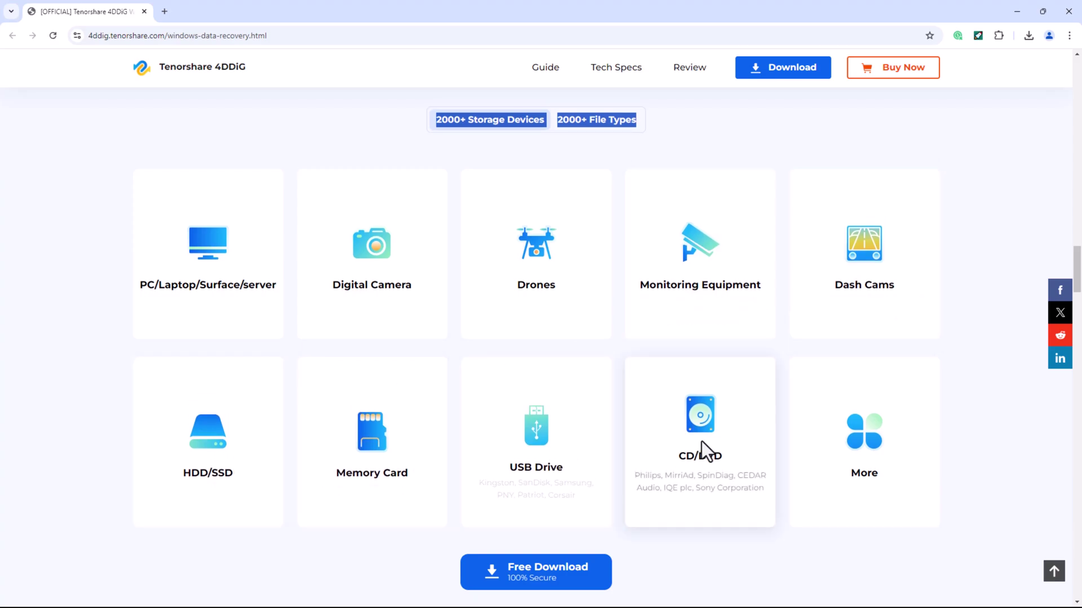
{"action": "mouse_move", "coordinate": [863, 553]}
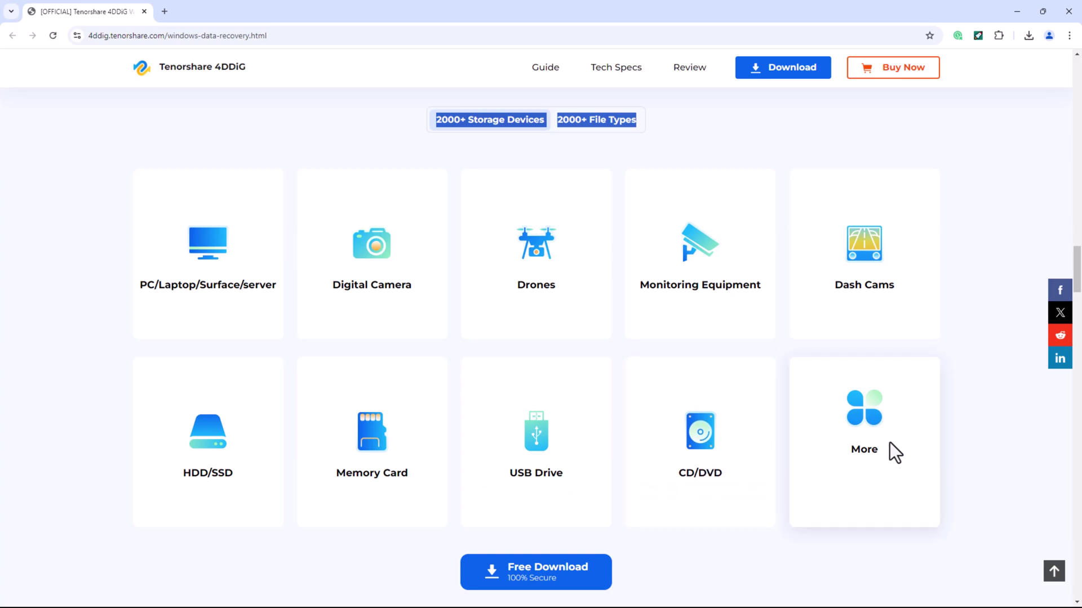
Read the Free VS Pro comparison table, clearing its text highlights, then scroll back up.
{"action": "scroll", "coordinate": [332, 123], "scroll_direction": "down", "scroll_amount": 15}
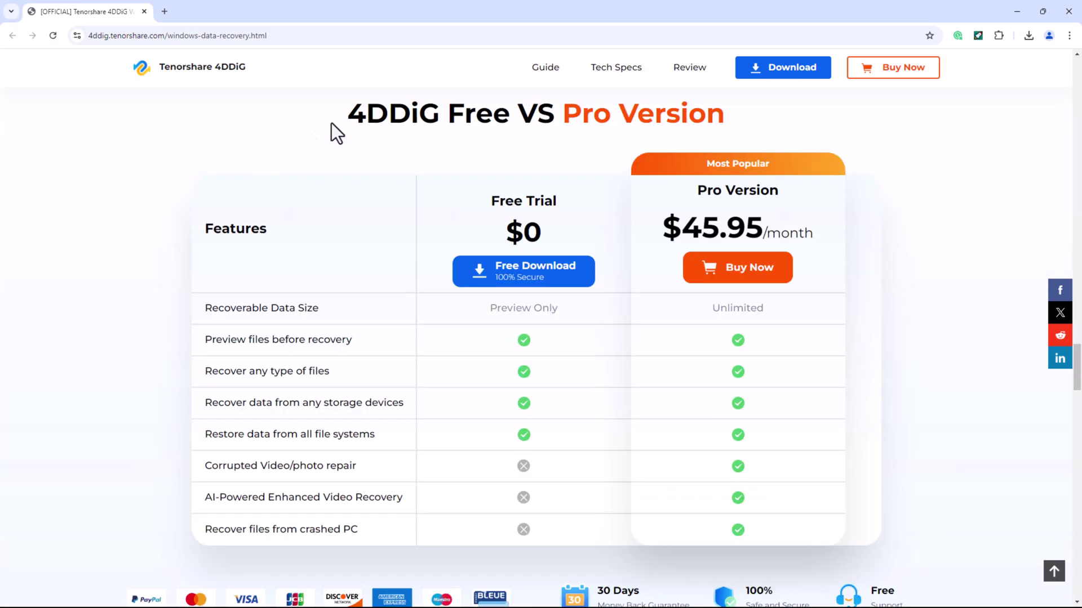
{"action": "left_click_drag", "start_coordinate": [448, 113], "coordinate": [783, 120]}
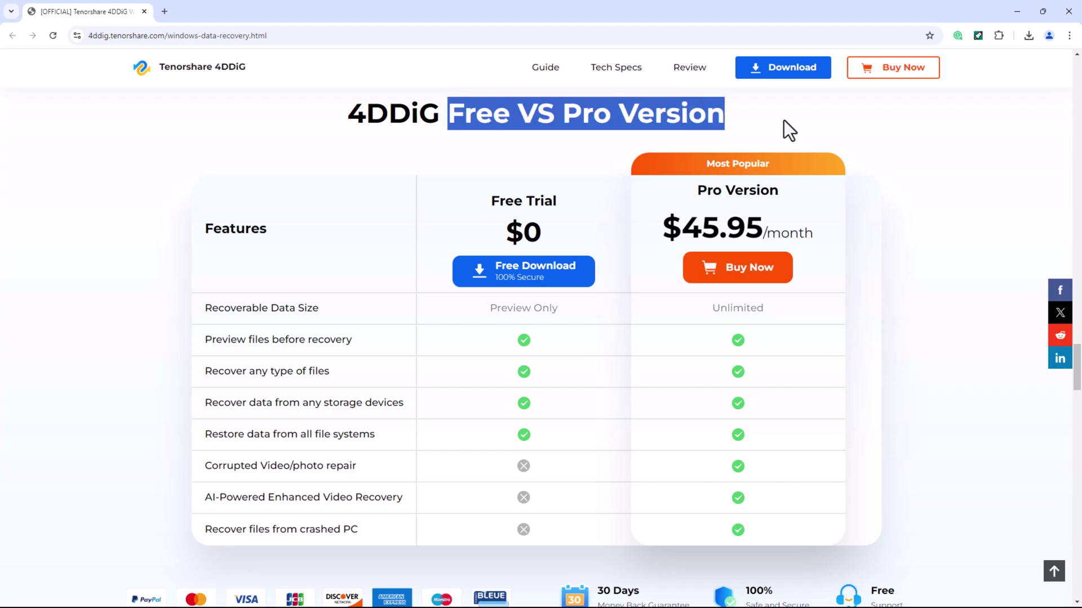
{"action": "left_click", "coordinate": [783, 120]}
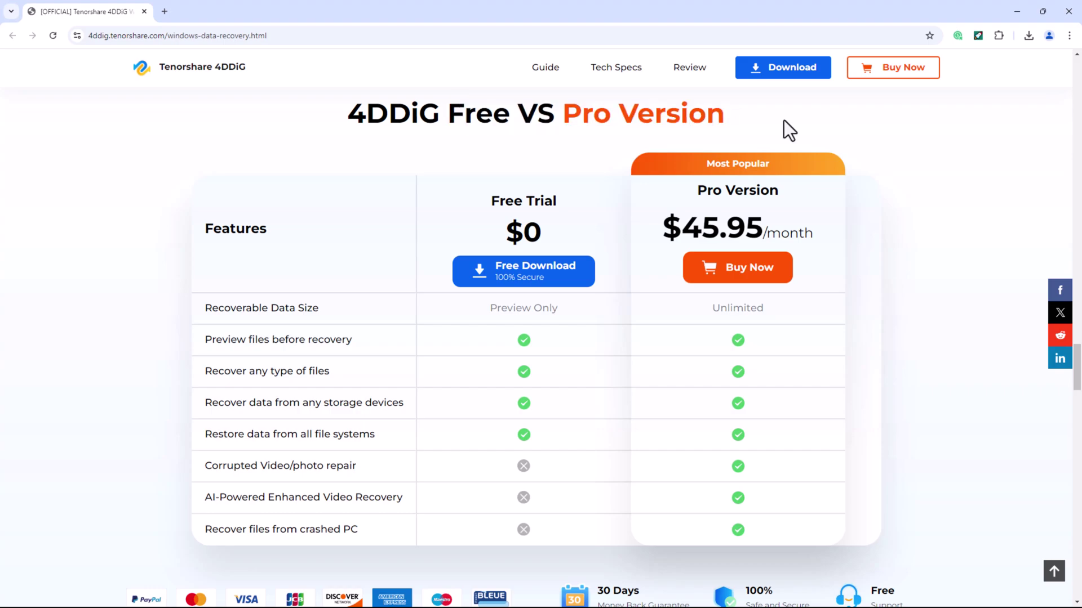
{"action": "left_click", "coordinate": [566, 198]}
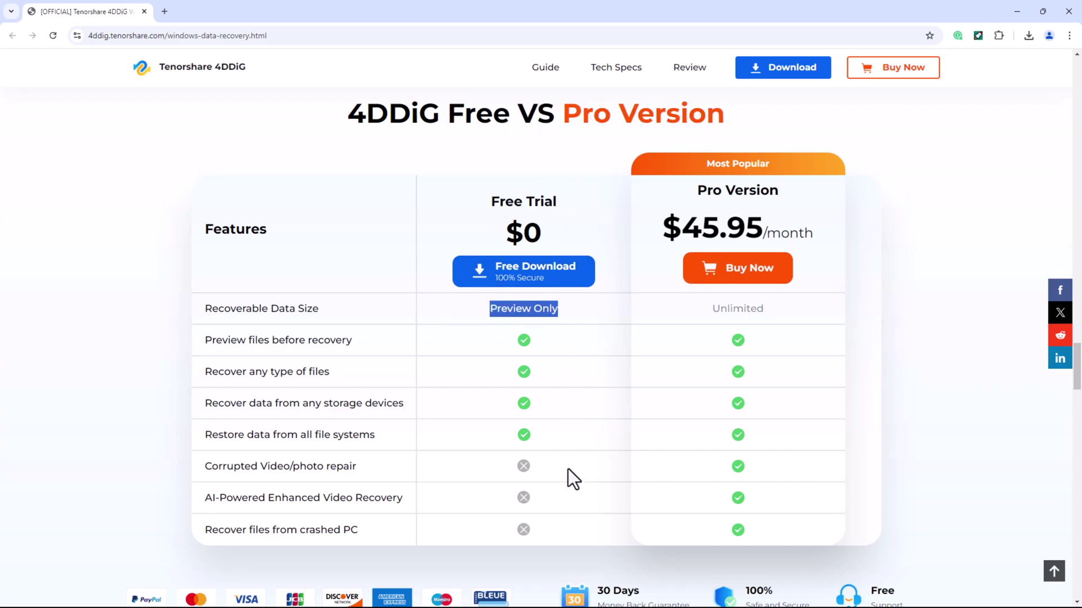
{"action": "left_click", "coordinate": [823, 317]}
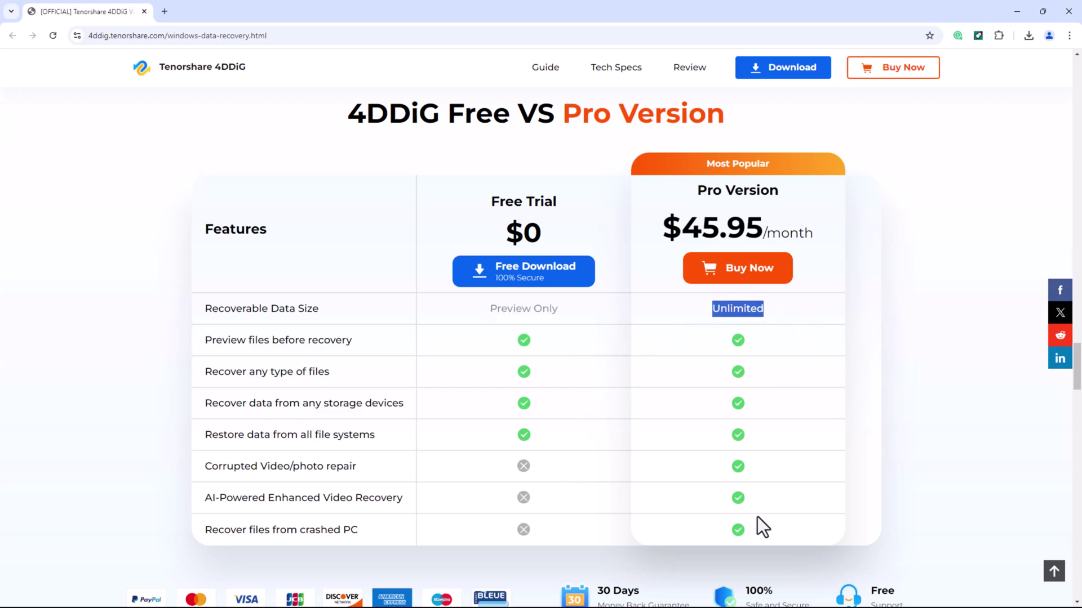
{"action": "left_click", "coordinate": [913, 449]}
{"action": "left_click_drag", "start_coordinate": [1077, 369], "coordinate": [1076, 79]}
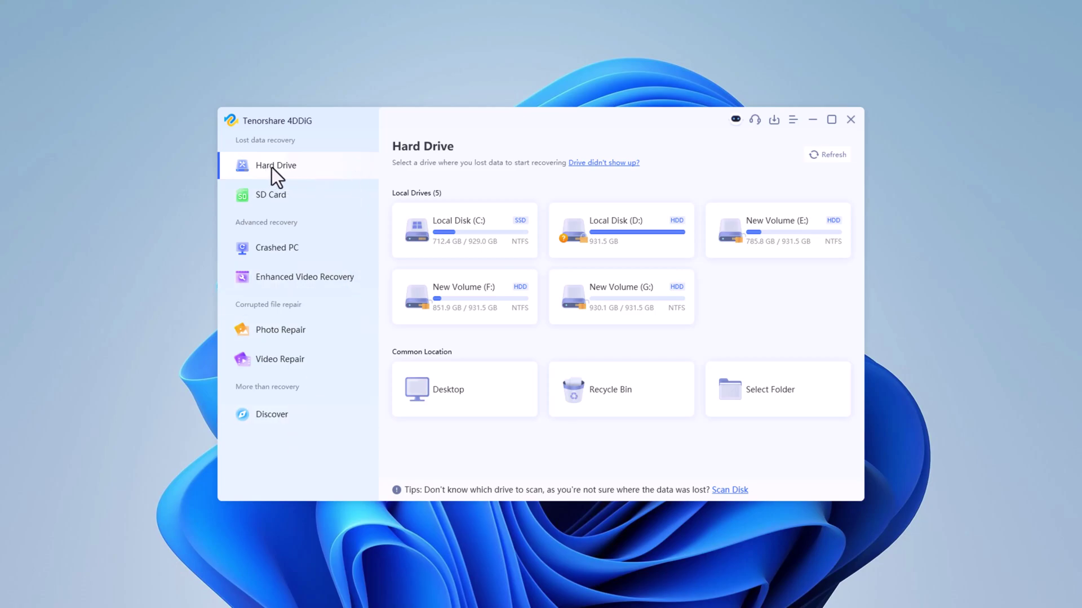
Visit SD Card, Hard Drive, Crashed PC, Enhanced Video Recovery, Photo Repair, Video Repair and Discover.
{"action": "left_click", "coordinate": [288, 195]}
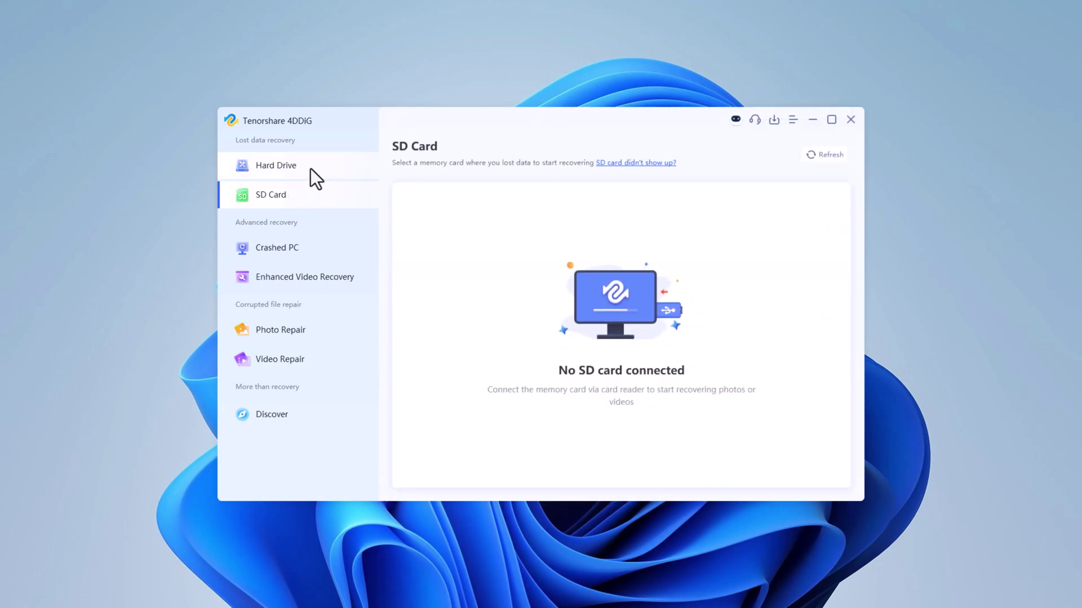
{"action": "left_click", "coordinate": [311, 168]}
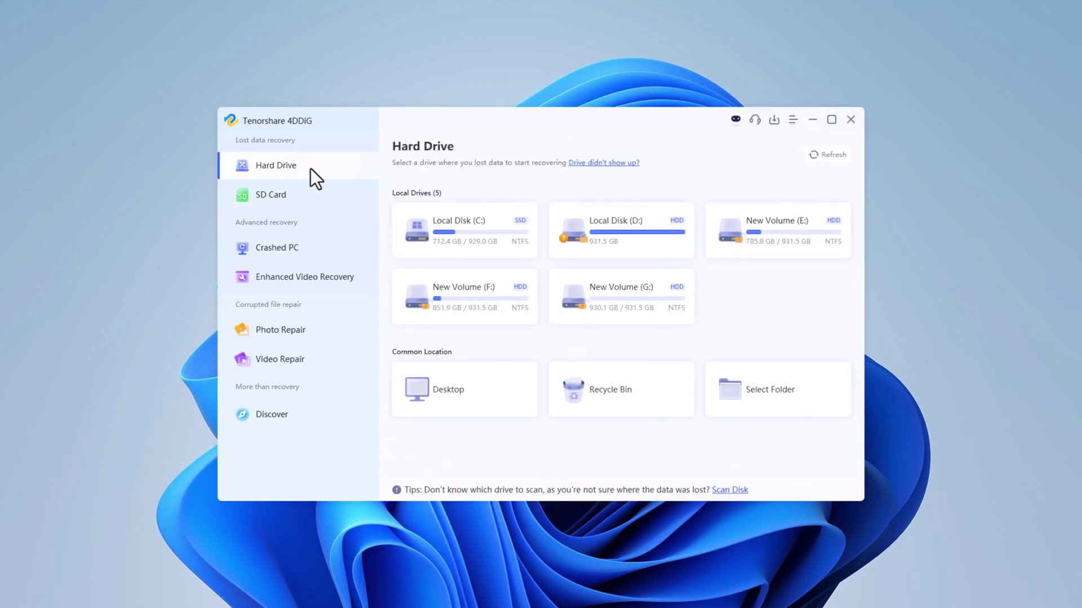
{"action": "left_click", "coordinate": [288, 250]}
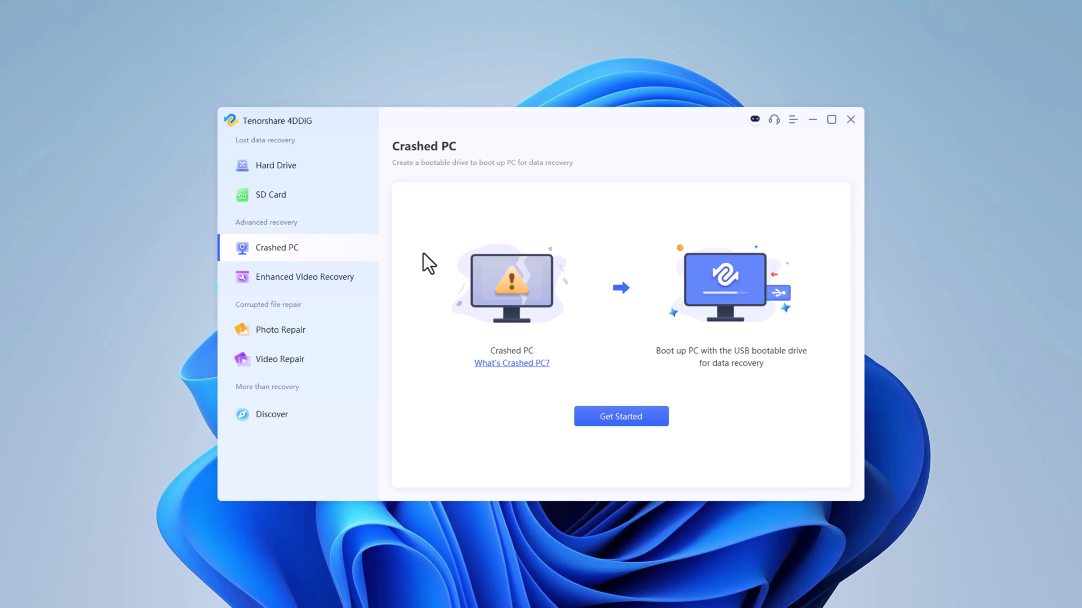
{"action": "left_click", "coordinate": [313, 283]}
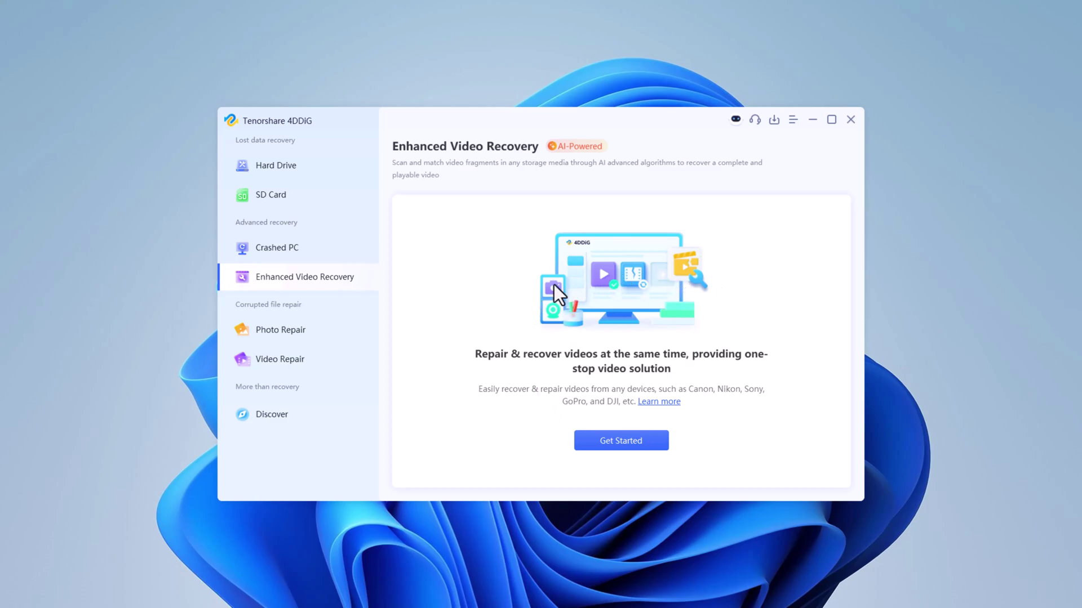
{"action": "left_click", "coordinate": [302, 332]}
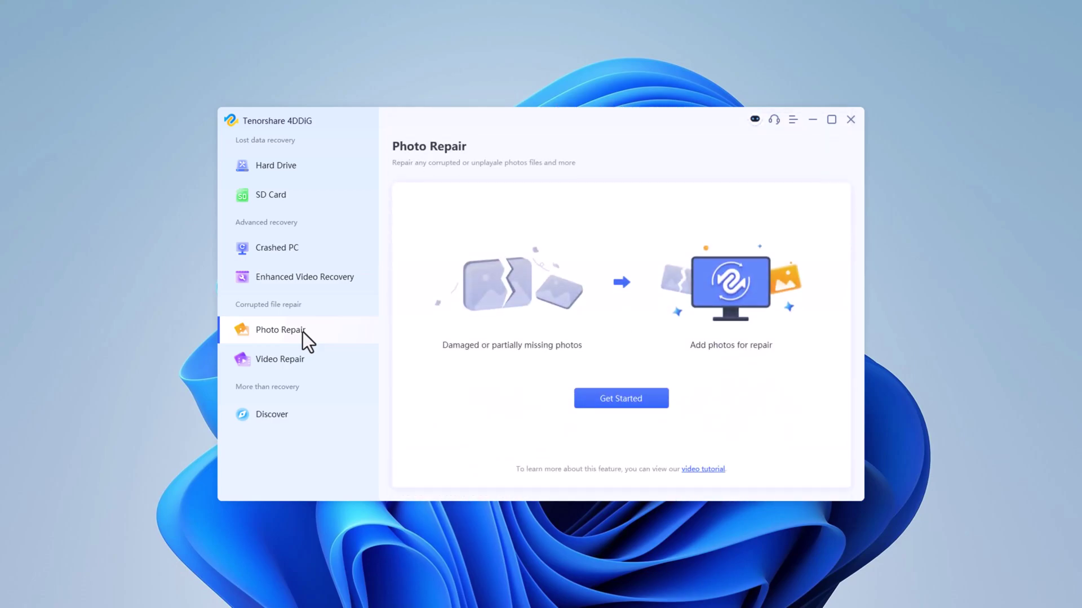
{"action": "left_click", "coordinate": [297, 361]}
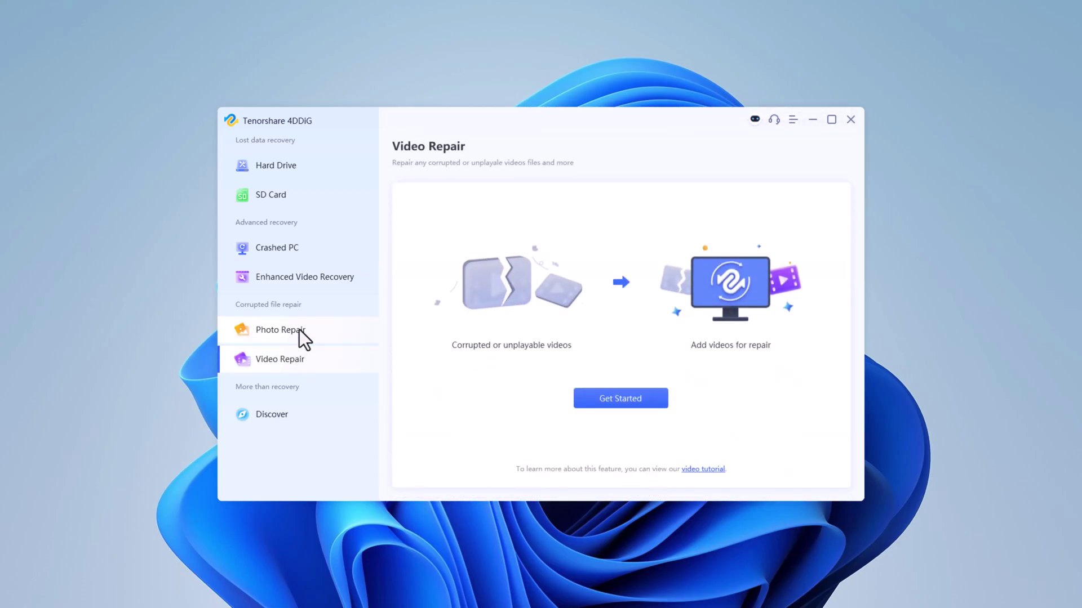
{"action": "left_click", "coordinate": [289, 420]}
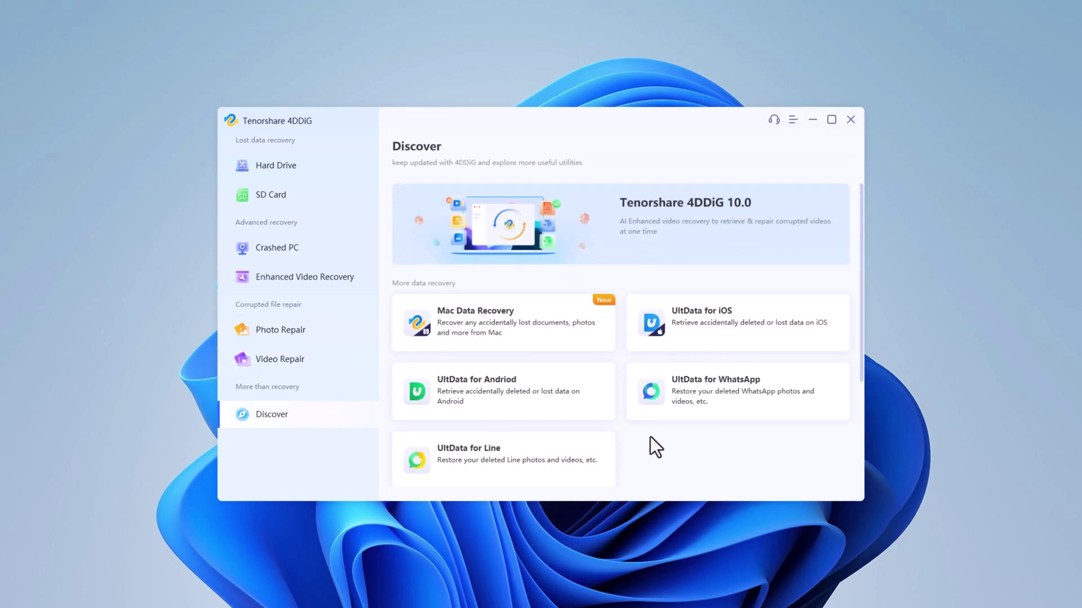
Scroll the Discover utilities and AI Tools list down and up, then reopen Video Repair.
{"action": "scroll", "coordinate": [688, 438], "scroll_direction": "down", "scroll_amount": 2}
{"action": "scroll", "coordinate": [721, 394], "scroll_direction": "down", "scroll_amount": 2}
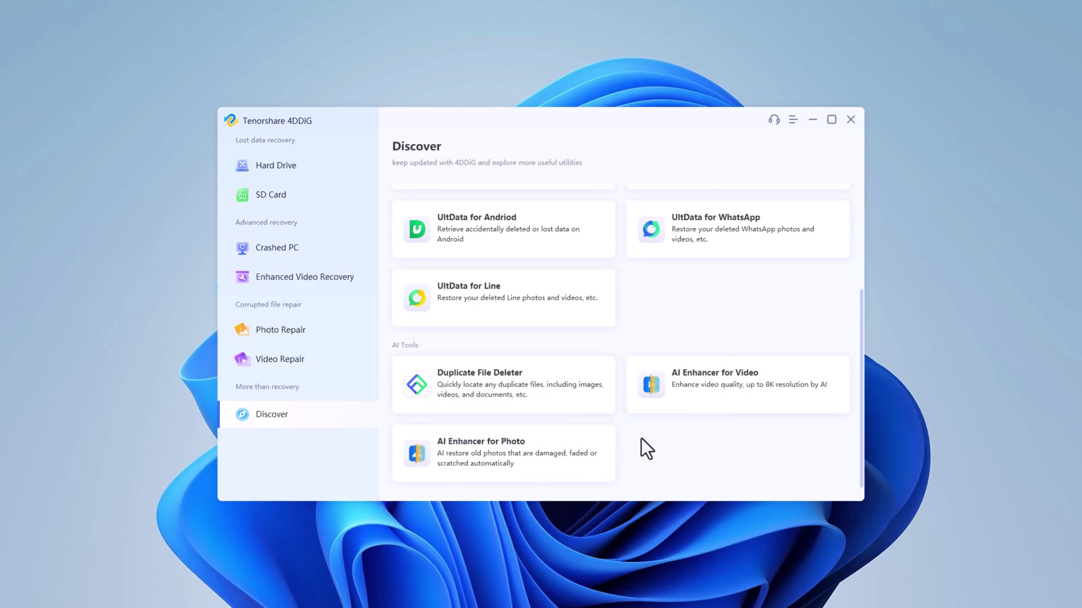
{"action": "scroll", "coordinate": [691, 468], "scroll_direction": "up", "scroll_amount": 2}
{"action": "scroll", "coordinate": [690, 457], "scroll_direction": "up", "scroll_amount": 2}
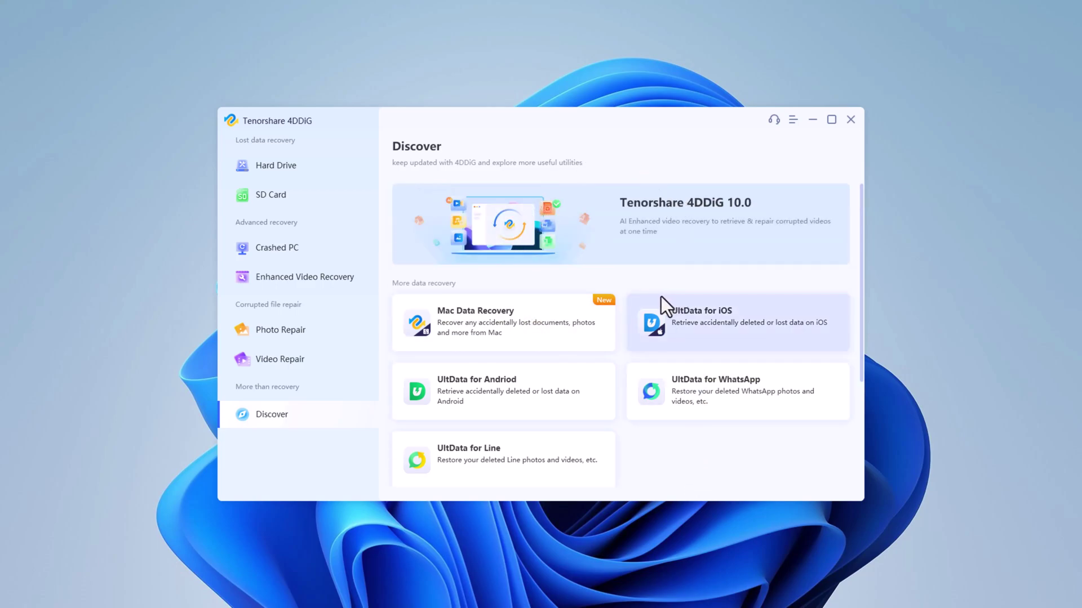
{"action": "left_click", "coordinate": [288, 360]}
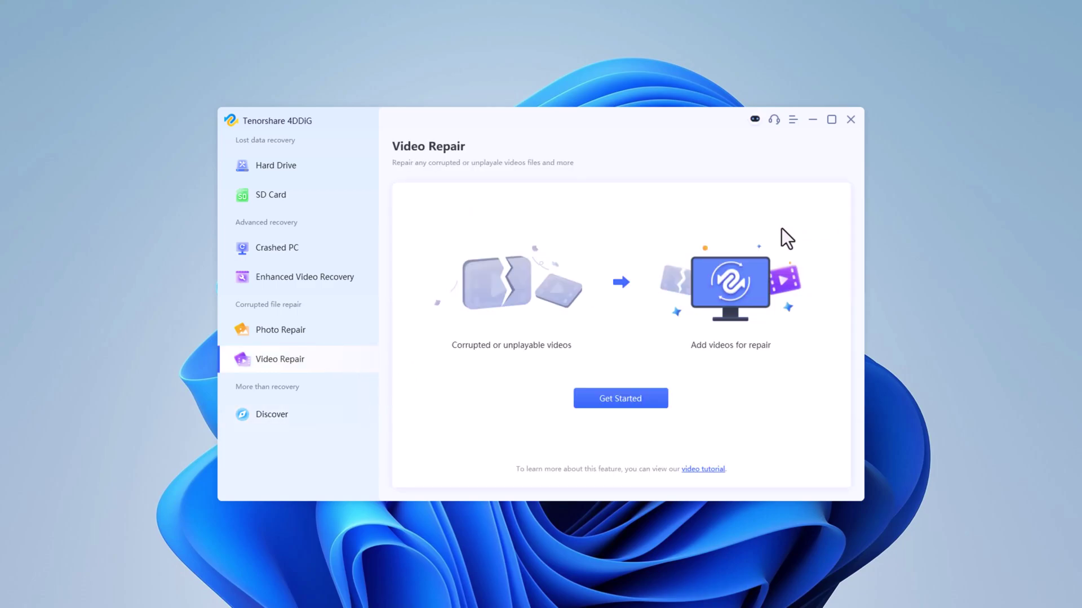
Return to the Hard Drive page listing local drives plus Desktop and Recycle Bin.
{"action": "left_click", "coordinate": [309, 167]}
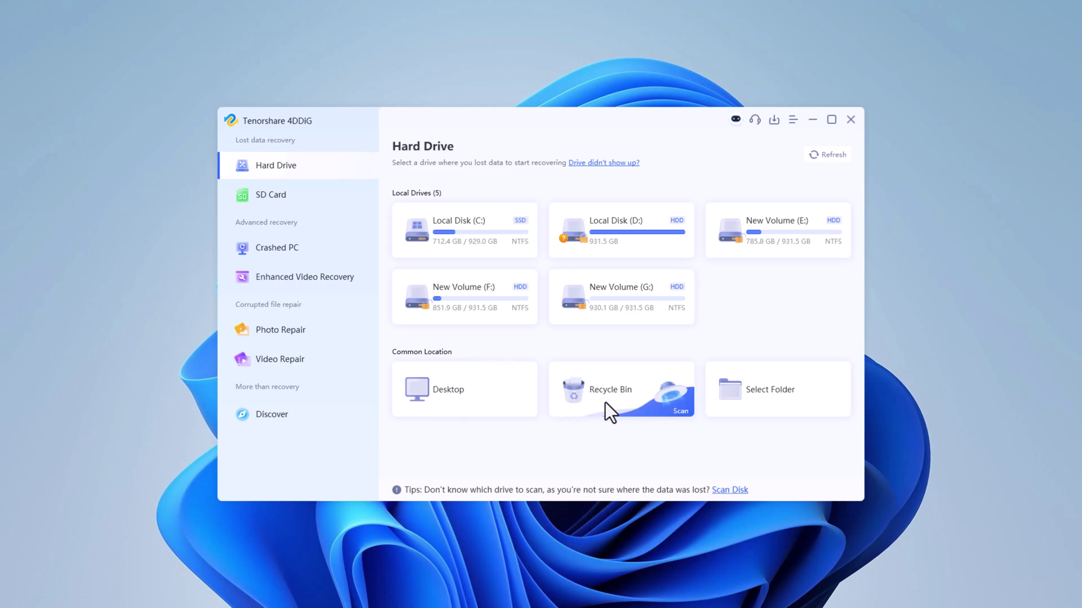
Cancel the folder picker and close the Desktop file-type dialog without scanning.
{"action": "left_click", "coordinate": [780, 400]}
{"action": "mouse_move", "coordinate": [464, 389]}
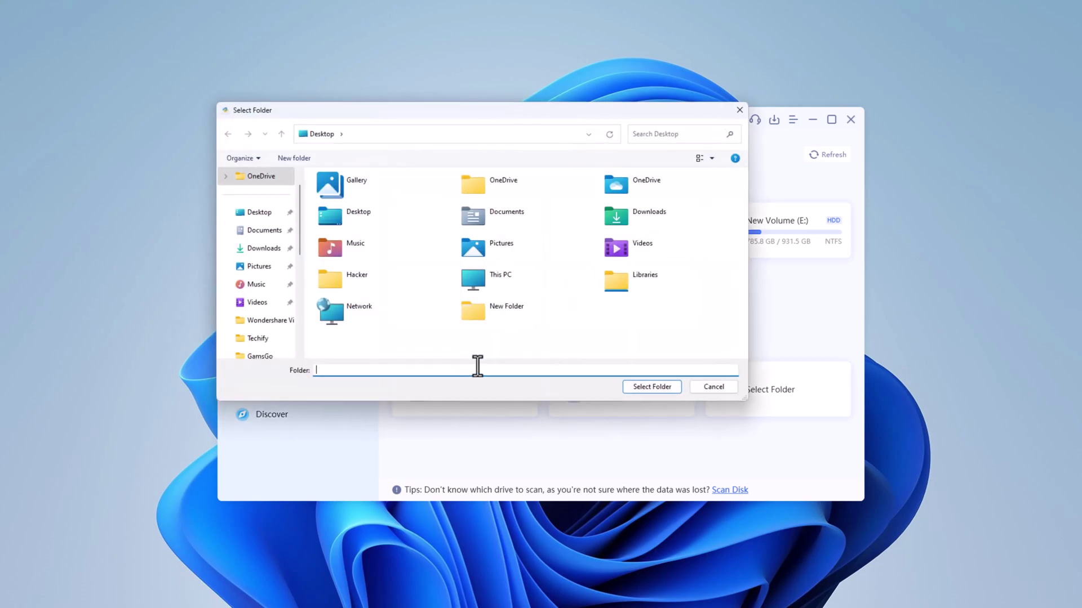
{"action": "left_click", "coordinate": [708, 385]}
{"action": "left_click", "coordinate": [437, 382]}
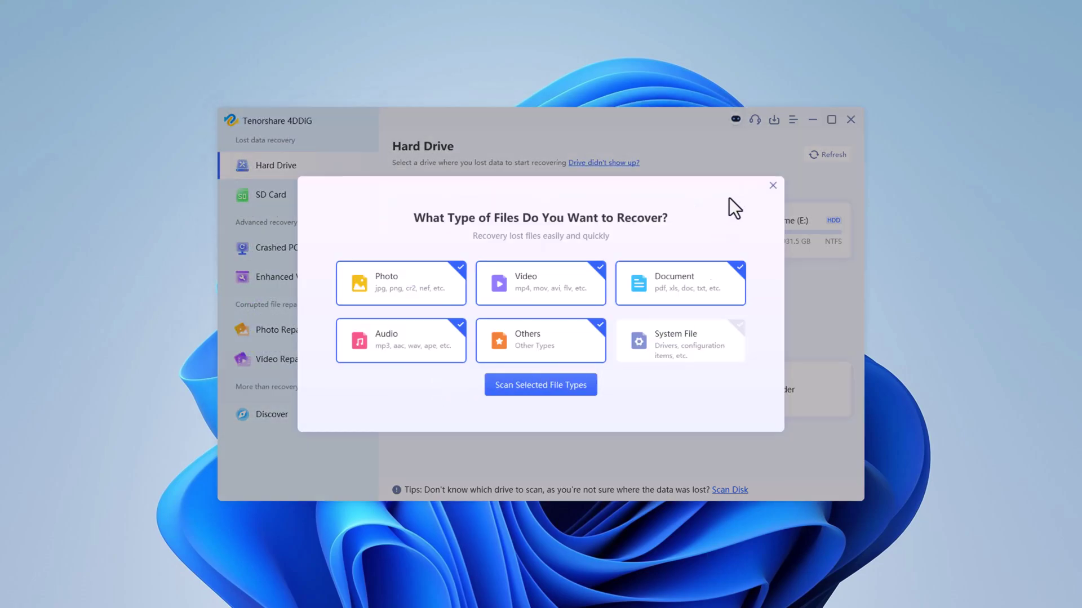
{"action": "left_click", "coordinate": [772, 186]}
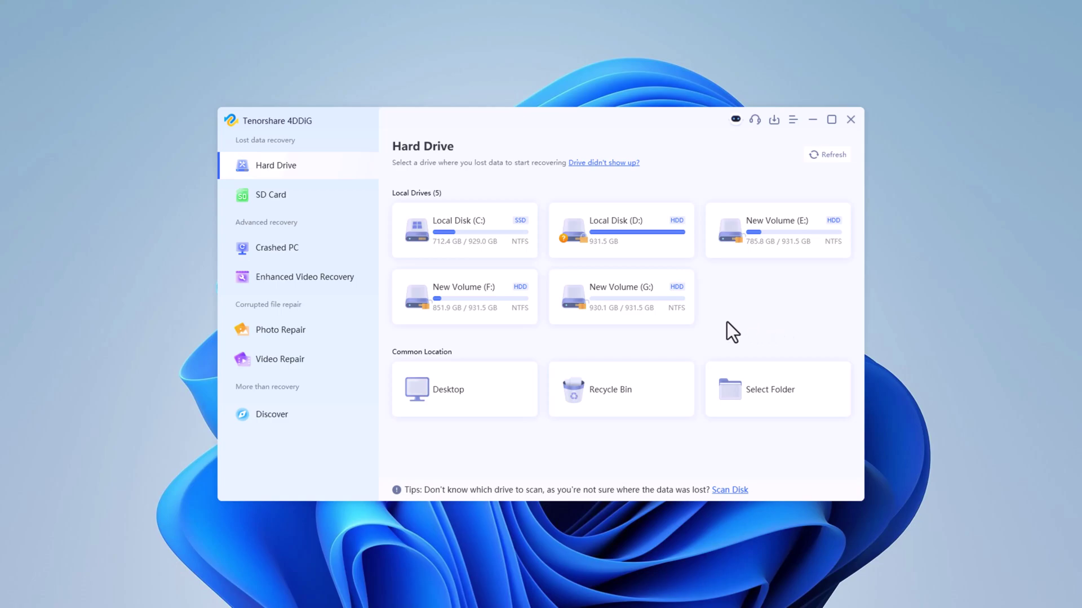
Choose New Volume (G:) with all file types except System File.
{"action": "left_click", "coordinate": [631, 302]}
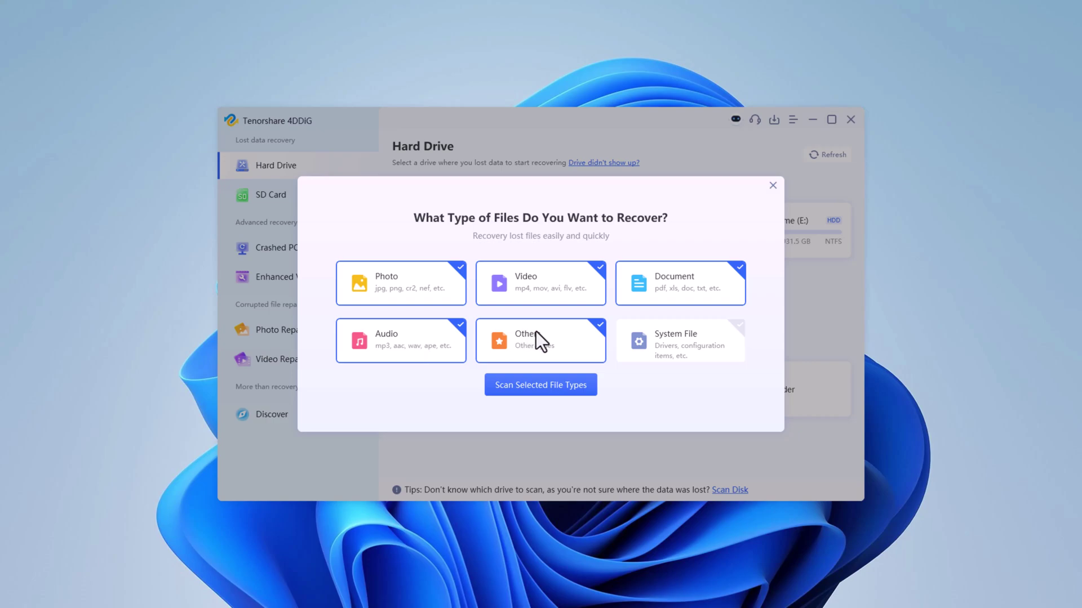
{"action": "left_click", "coordinate": [729, 332]}
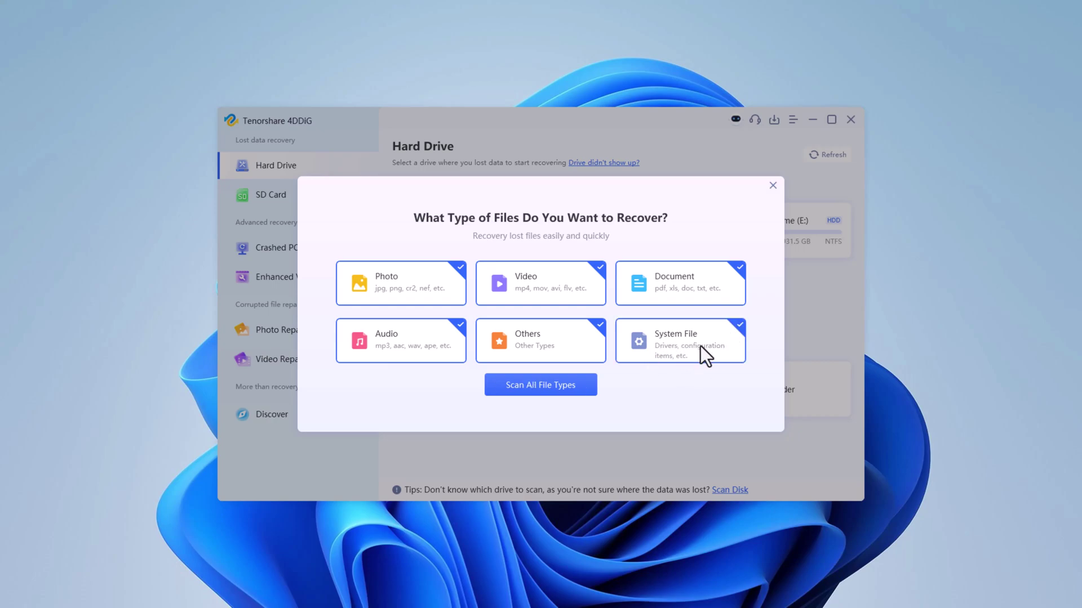
{"action": "left_click", "coordinate": [699, 344]}
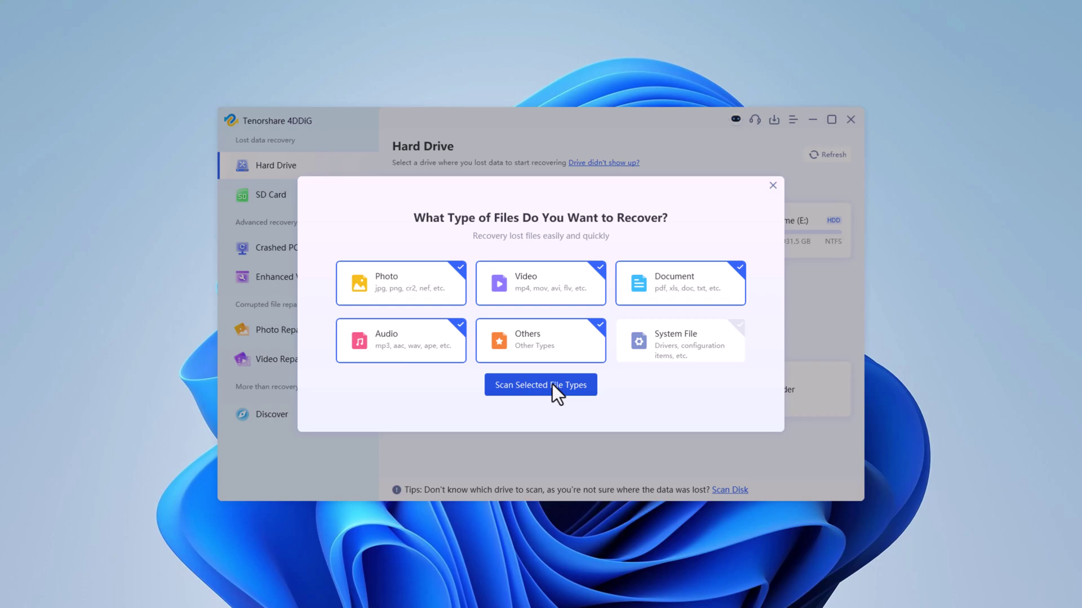
Scan G: for the chosen types, group results by Type, and stop the scan.
{"action": "left_click", "coordinate": [552, 385]}
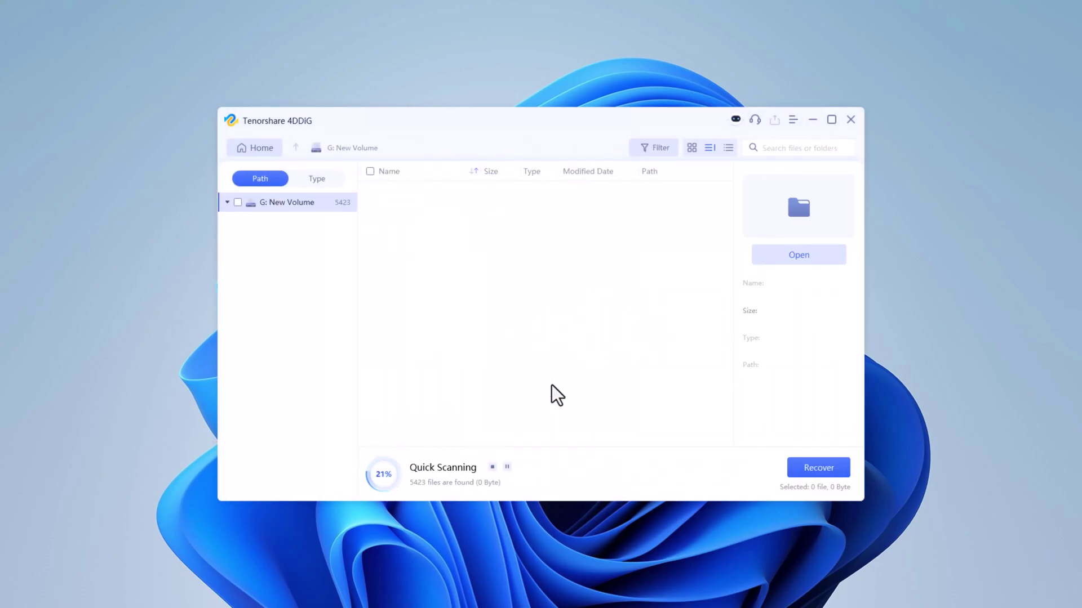
{"action": "left_click", "coordinate": [227, 202]}
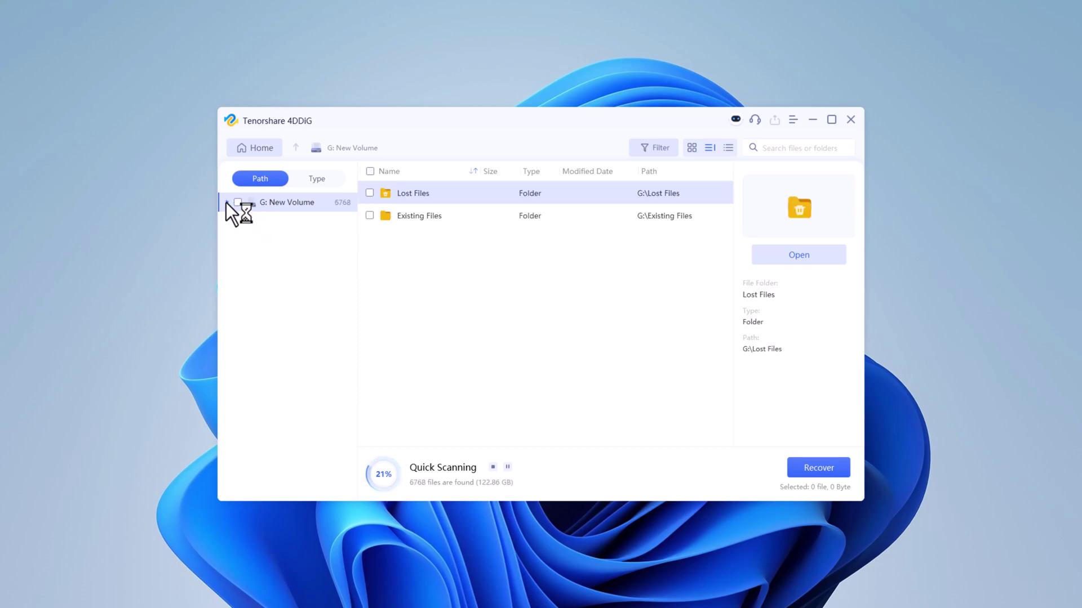
{"action": "left_click", "coordinate": [317, 179]}
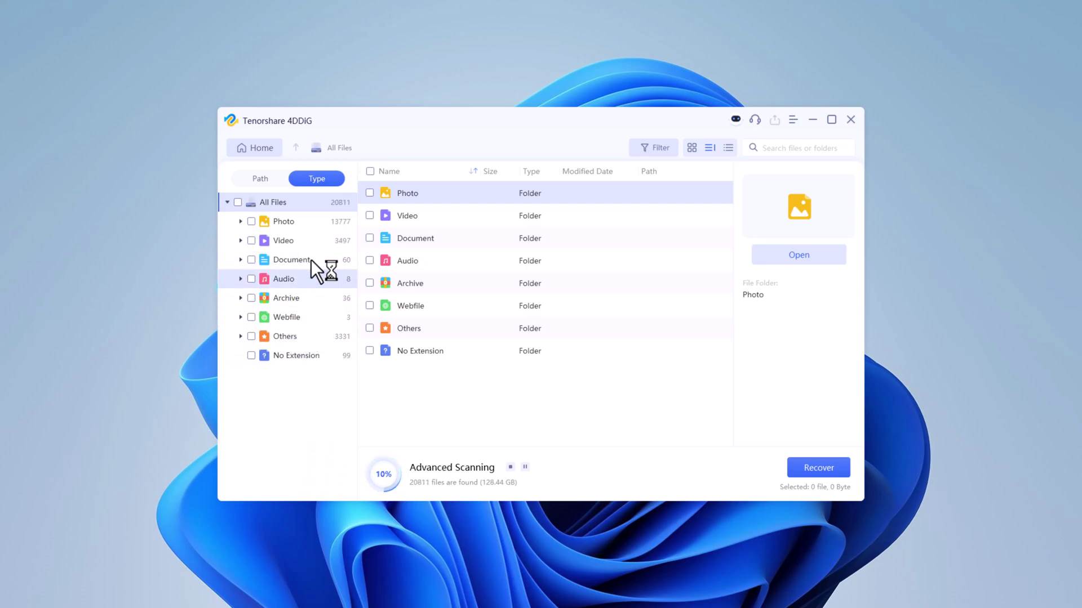
{"action": "left_click", "coordinate": [261, 178]}
{"action": "left_click", "coordinate": [317, 178]}
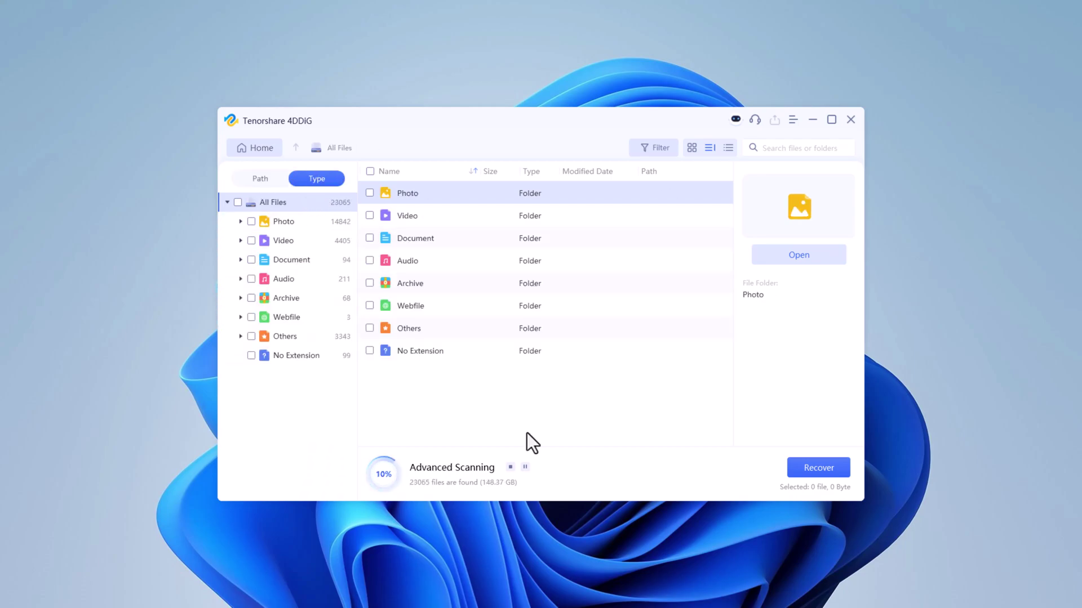
{"action": "left_click", "coordinate": [510, 466]}
{"action": "left_click", "coordinate": [580, 335]}
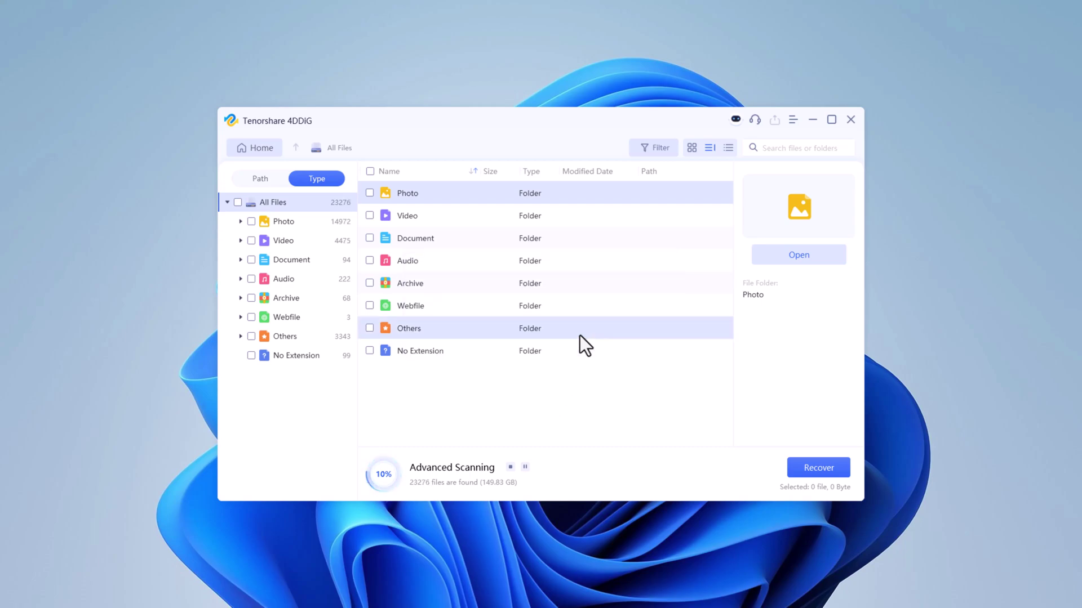
{"action": "left_click", "coordinate": [546, 349]}
Mark the Photo, Video, Document and Audio results for recovery.
{"action": "left_click", "coordinate": [251, 222]}
{"action": "left_click", "coordinate": [240, 222]}
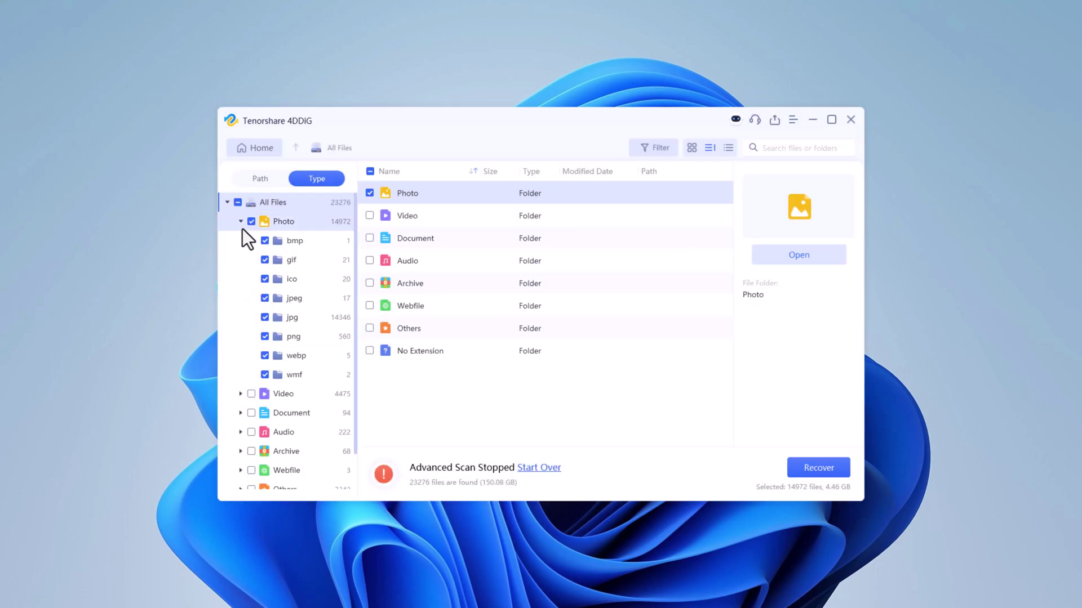
{"action": "left_click", "coordinate": [251, 241]}
{"action": "left_click", "coordinate": [251, 259]}
{"action": "left_click", "coordinate": [252, 279]}
{"action": "left_click", "coordinate": [240, 279]}
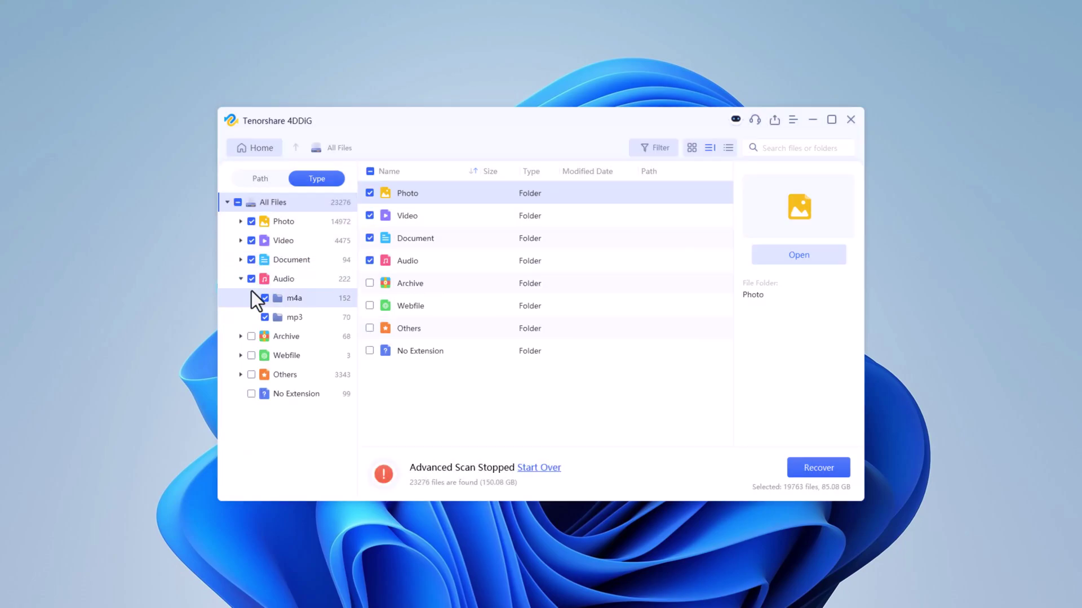
Start recovery and create a new Desktop folder named 'New Recovery' as the destination.
{"action": "left_click", "coordinate": [817, 468]}
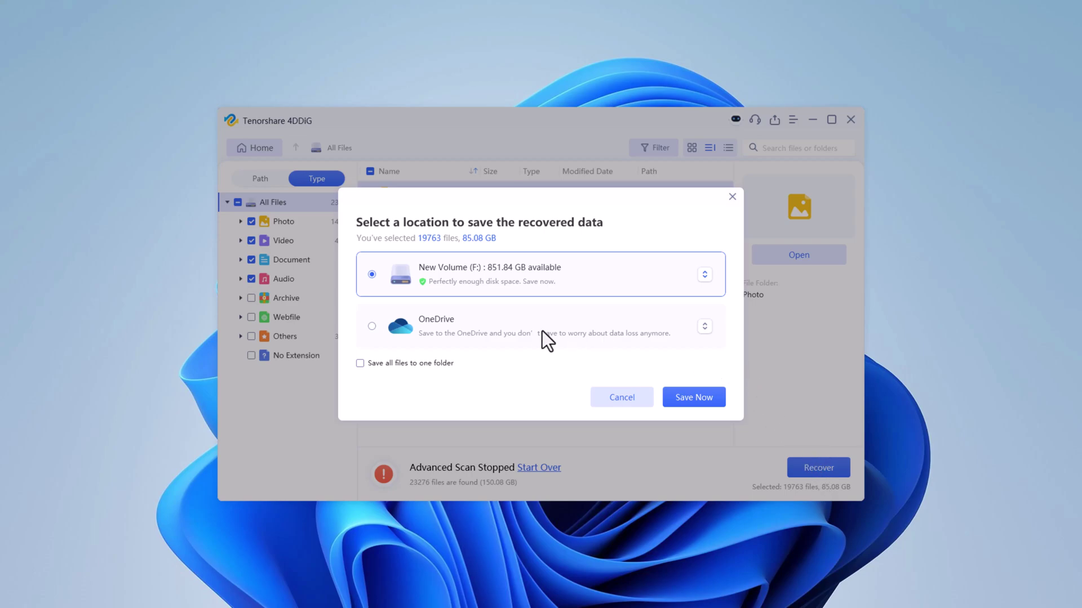
{"action": "left_click", "coordinate": [704, 275]}
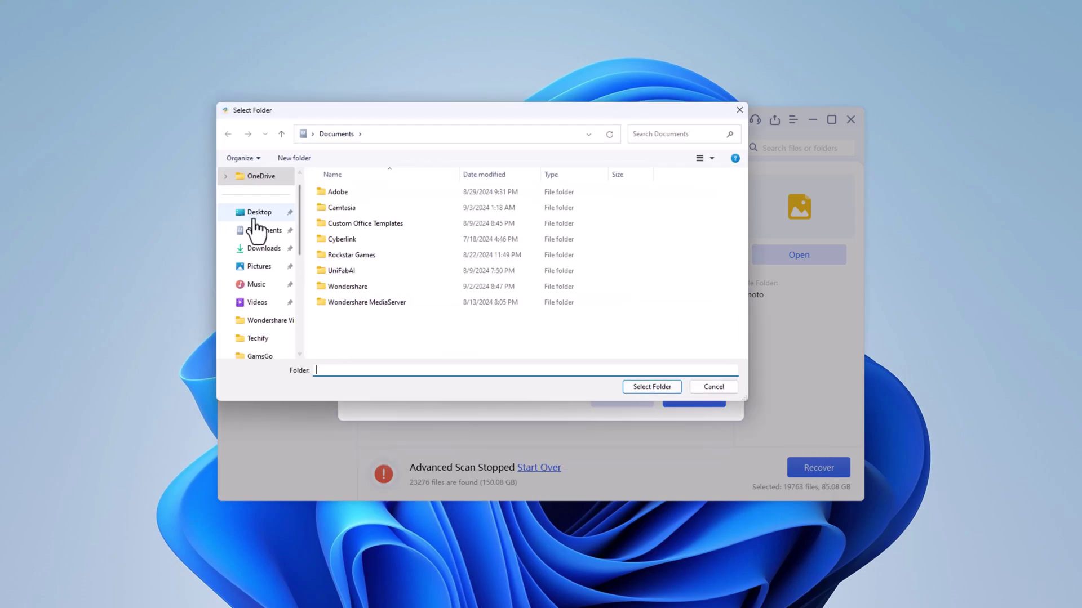
{"action": "left_click", "coordinate": [258, 211]}
{"action": "left_click", "coordinate": [294, 157]}
{"action": "type", "text": "New Recovery"}
{"action": "key", "text": "Return"}
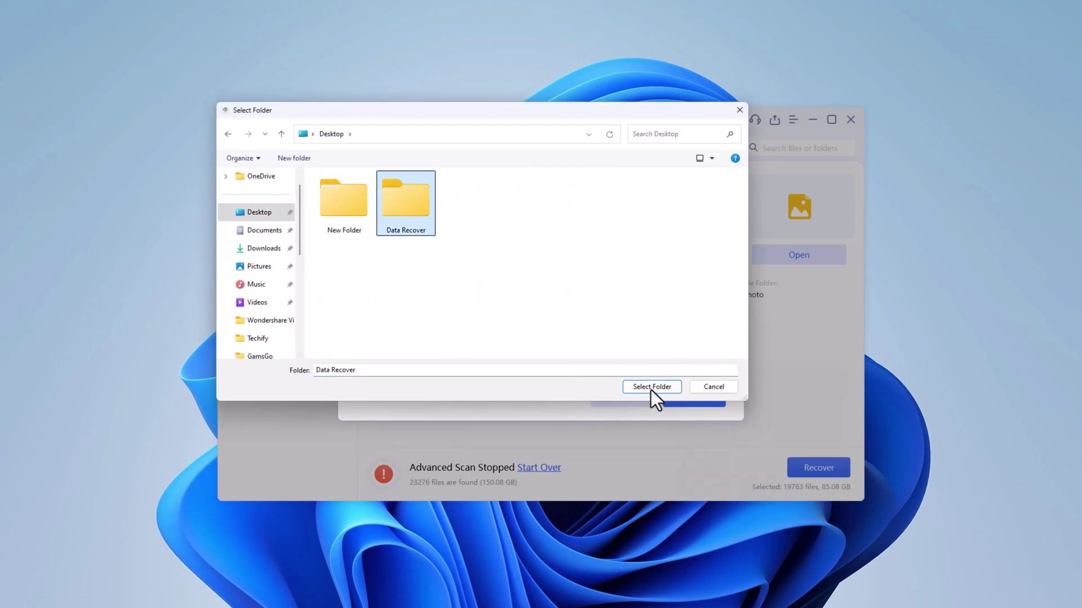
Save into the Data Recover folder using Recover Only, without repair.
{"action": "left_click", "coordinate": [652, 388]}
{"action": "left_click", "coordinate": [691, 398]}
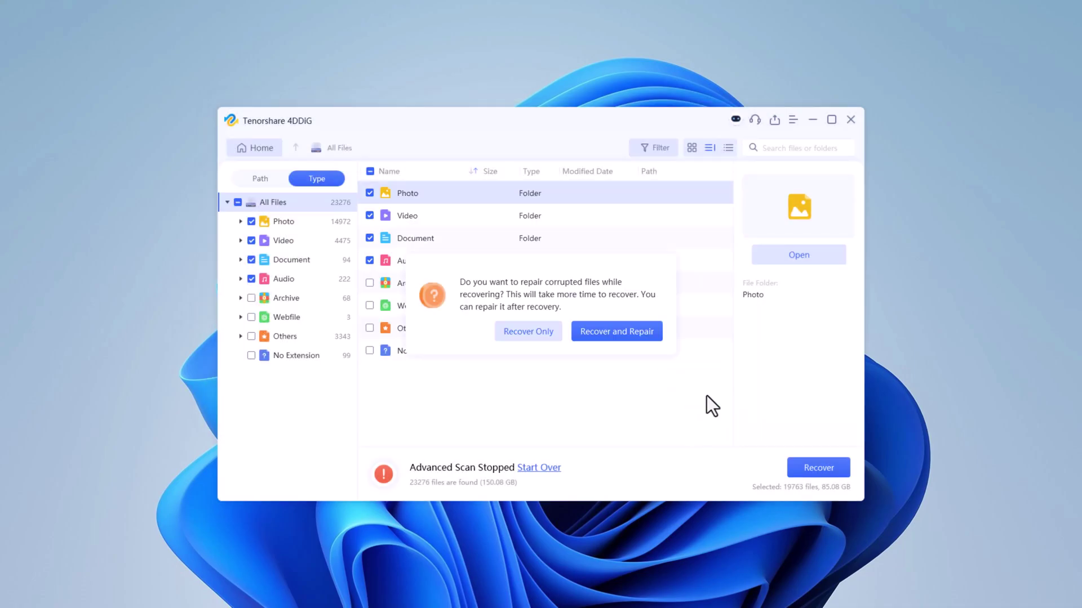
{"action": "left_click", "coordinate": [530, 331]}
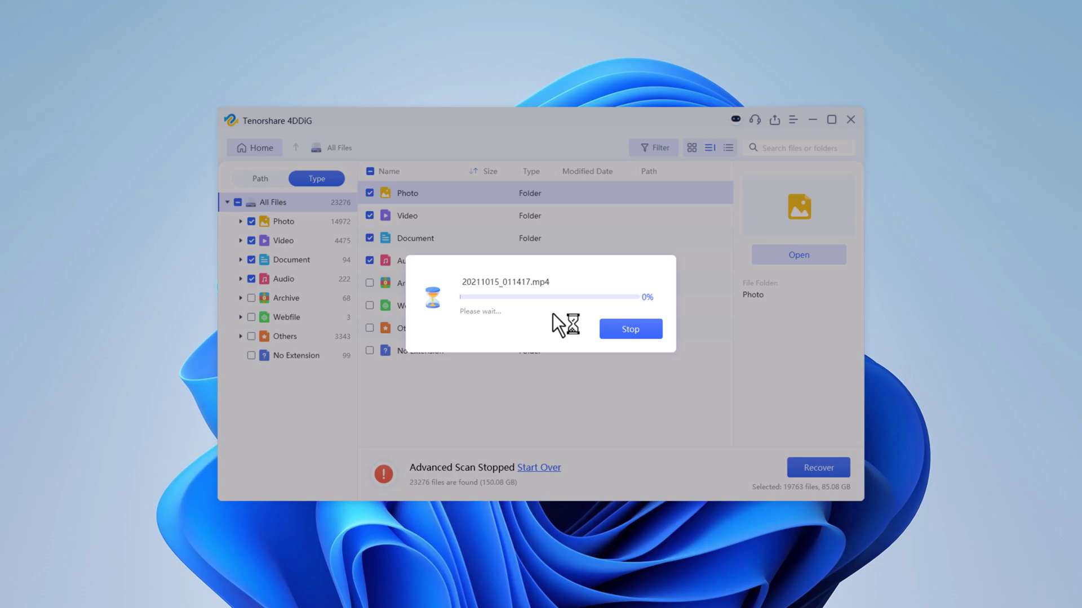
Open the recovered All Files folder and browse the jpg and png photo subfolders.
{"action": "left_click", "coordinate": [571, 353]}
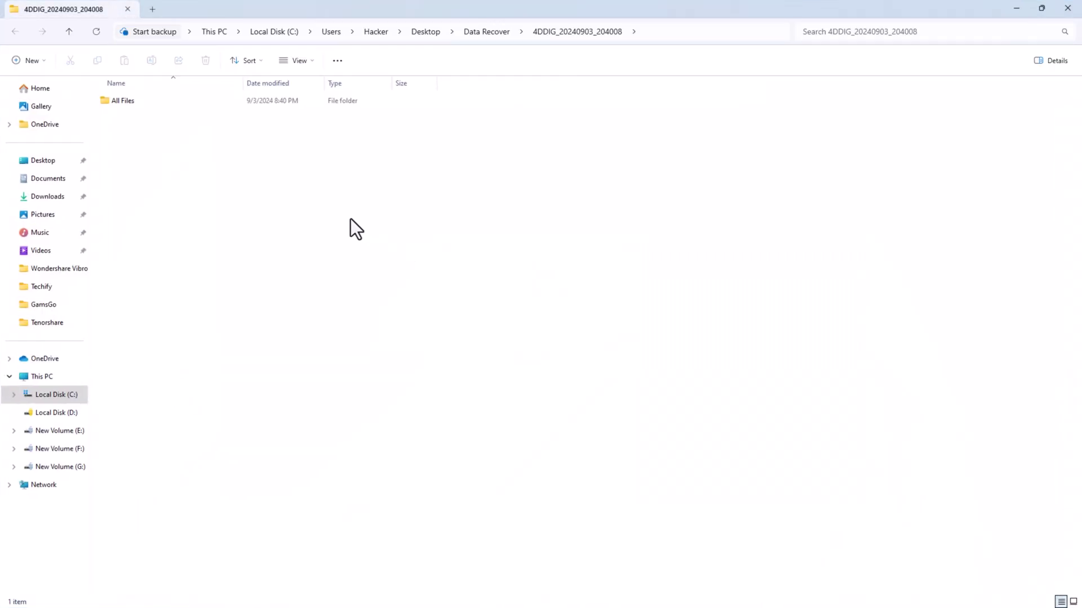
{"action": "double_click", "coordinate": [139, 105]}
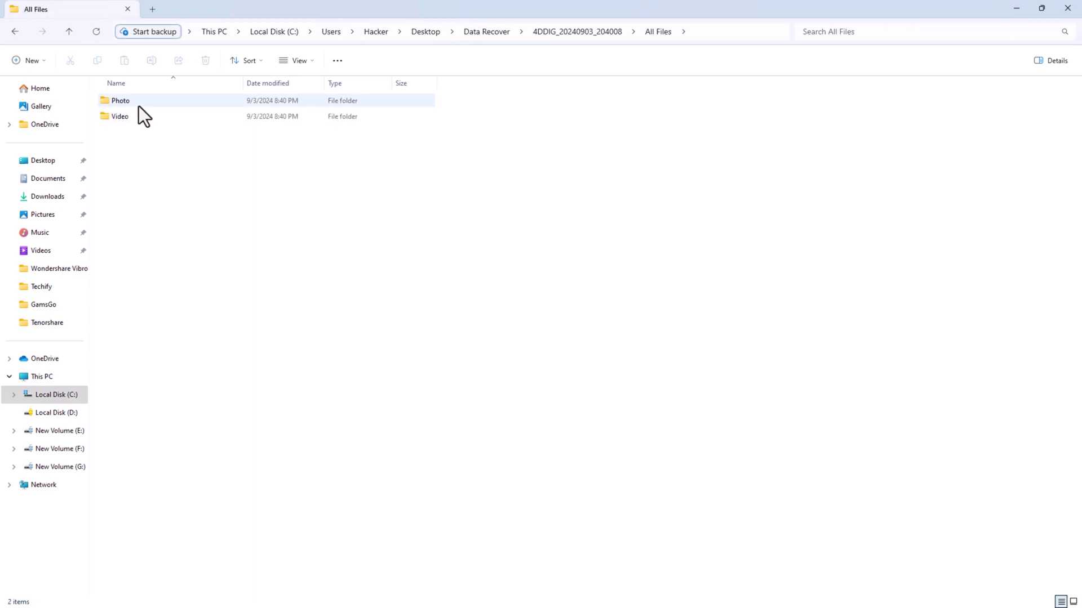
{"action": "double_click", "coordinate": [139, 105]}
{"action": "double_click", "coordinate": [155, 96]}
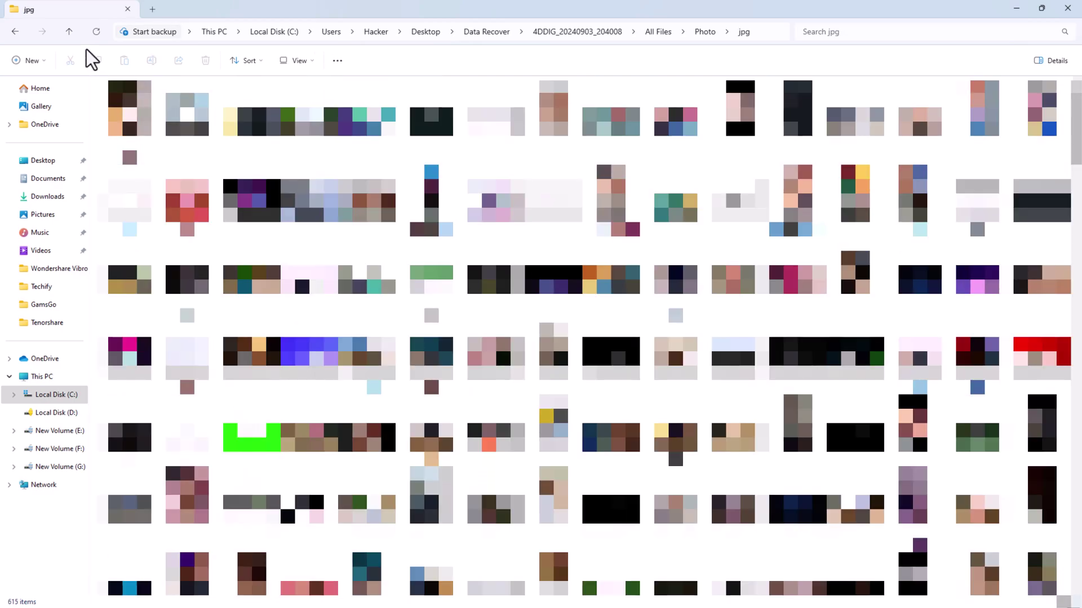
{"action": "left_click", "coordinate": [69, 31]}
{"action": "double_click", "coordinate": [121, 115]}
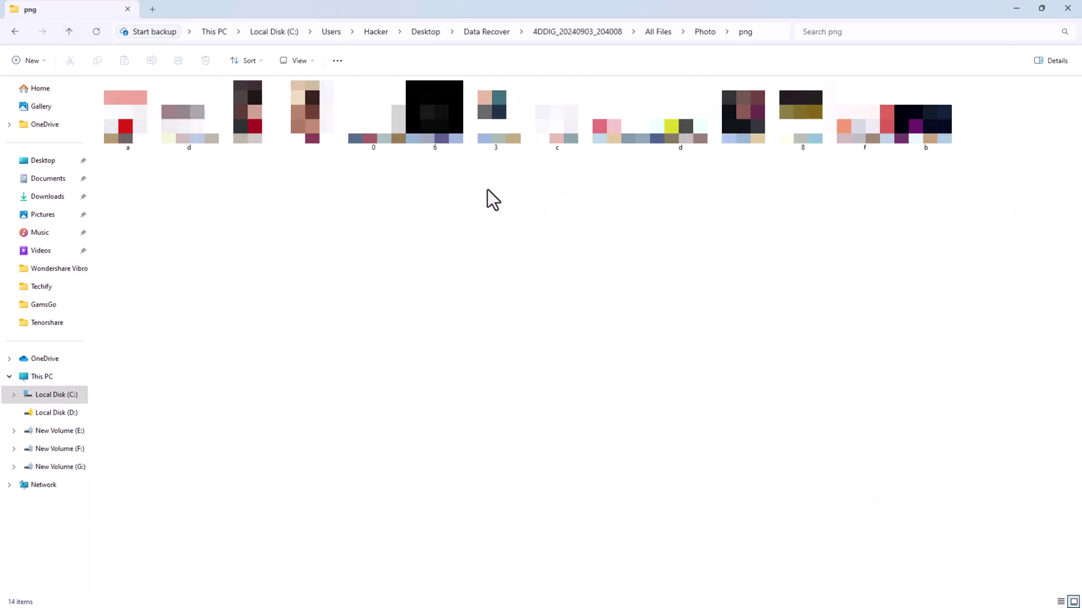
{"action": "key", "text": "alt+Up"}
Browse the recovered mp4 videos in the Video folder.
{"action": "left_click", "coordinate": [65, 32]}
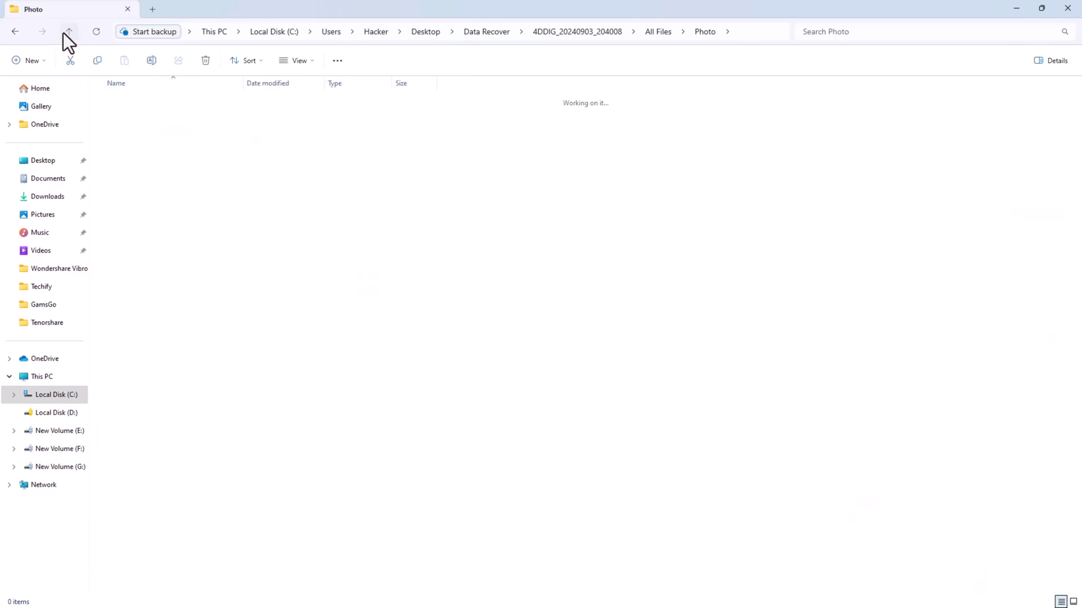
{"action": "double_click", "coordinate": [117, 117]}
{"action": "double_click", "coordinate": [127, 99]}
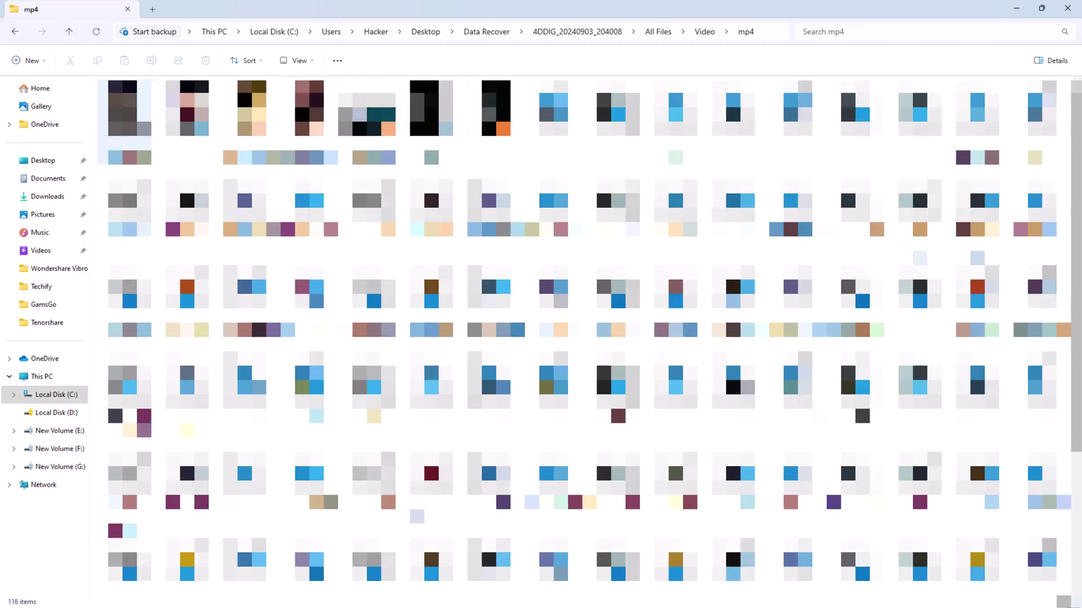